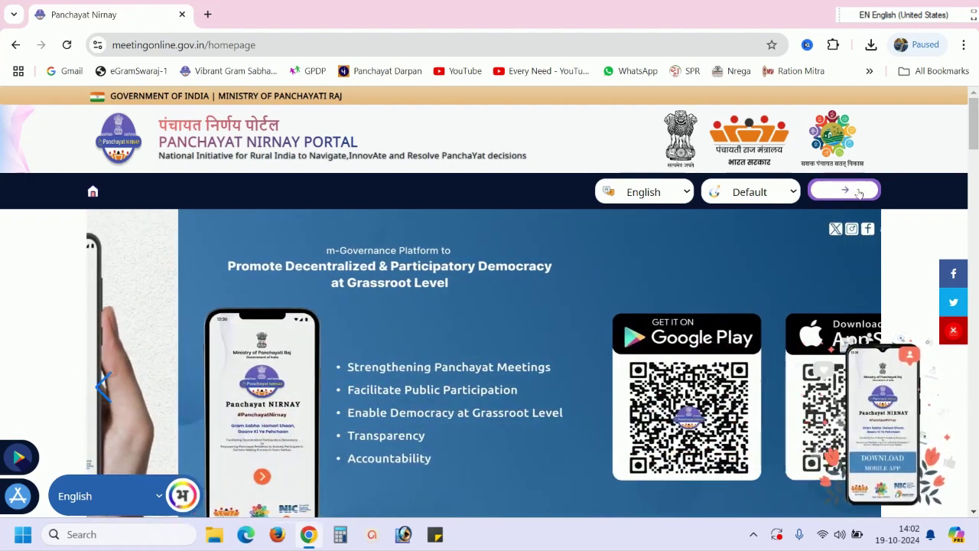
Log in to the Panchayat Nirnay portal and dismiss the floating mobile app advertisement on the dashboard.
click(858, 192)
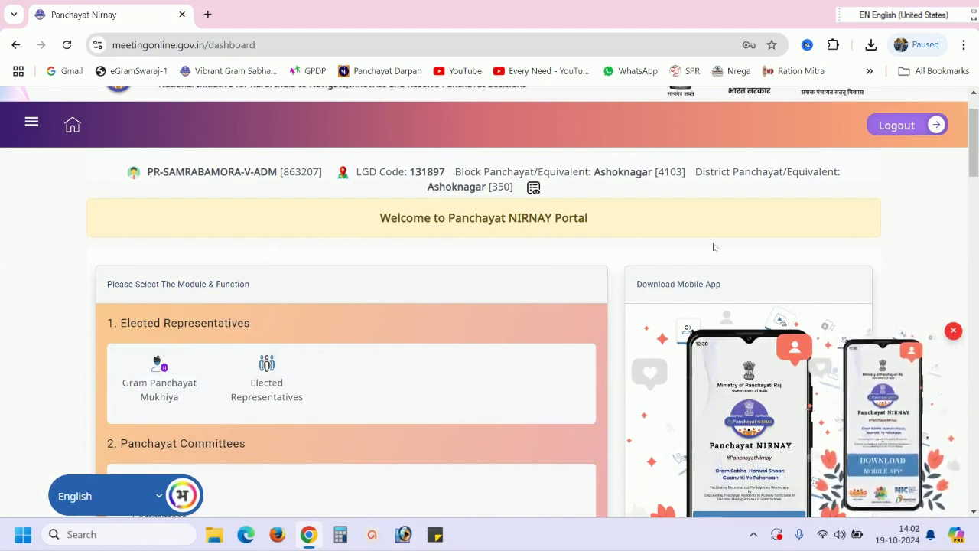
click(953, 331)
scroll(954, 330, up, 1)
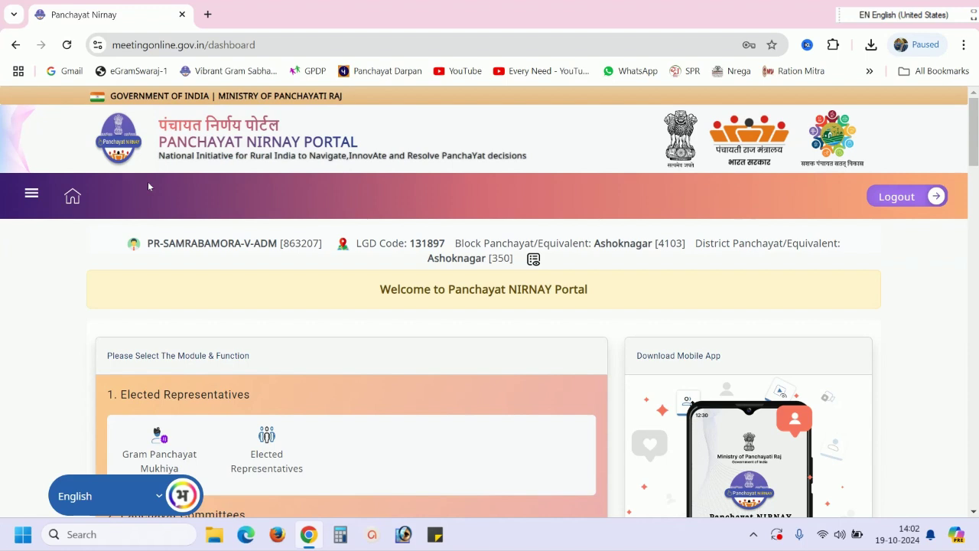
Review the modules and functions offered in the side navigation and across the dashboard's numbered sections.
click(32, 197)
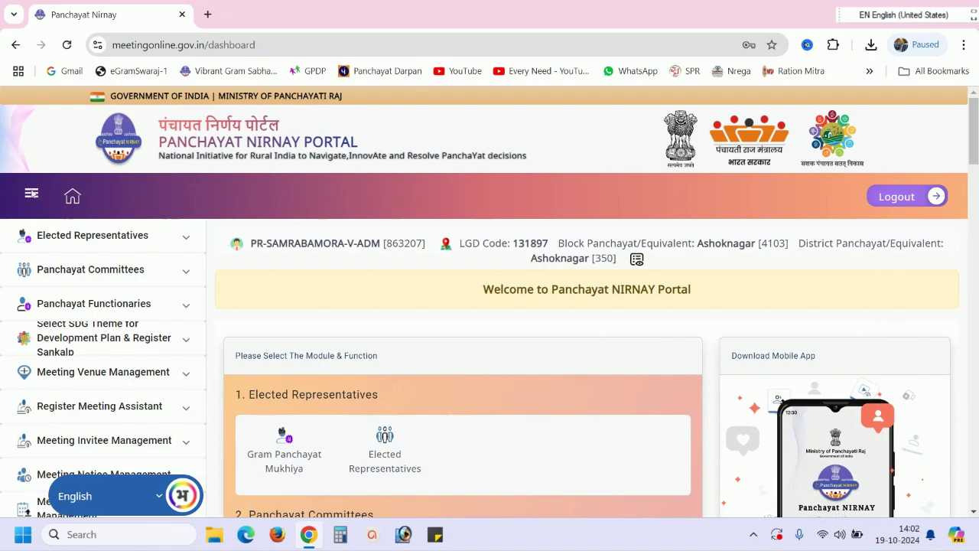
click(32, 194)
scroll(243, 307, down, 3)
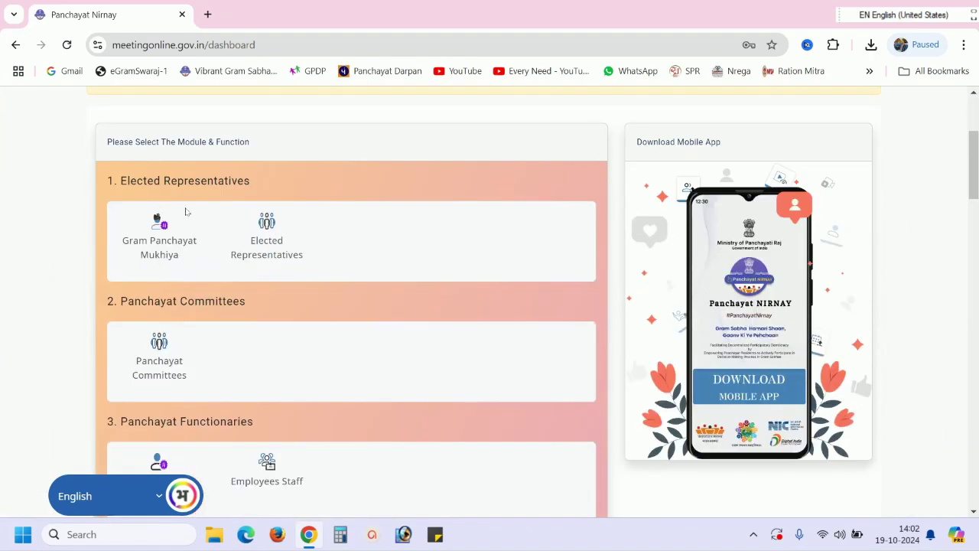
scroll(336, 315, down, 12)
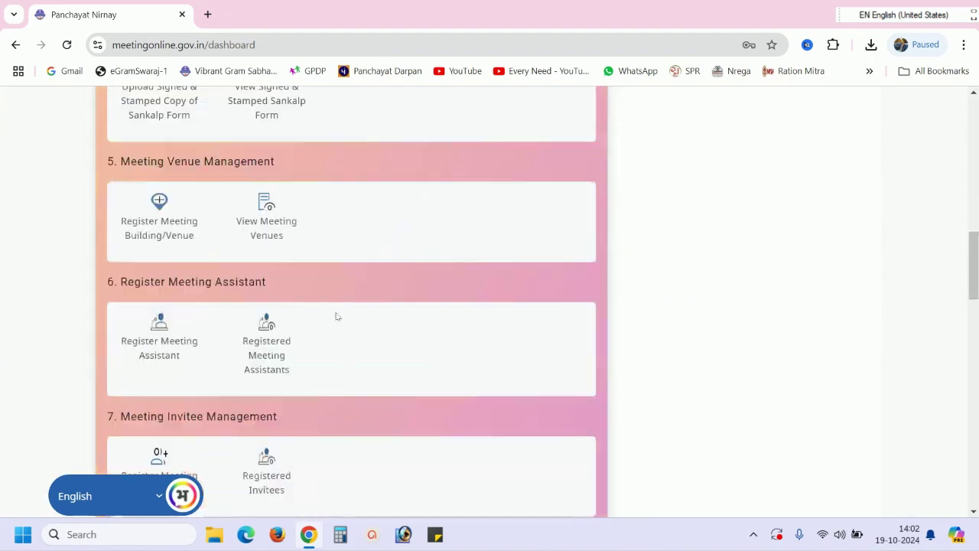
scroll(337, 315, down, 10)
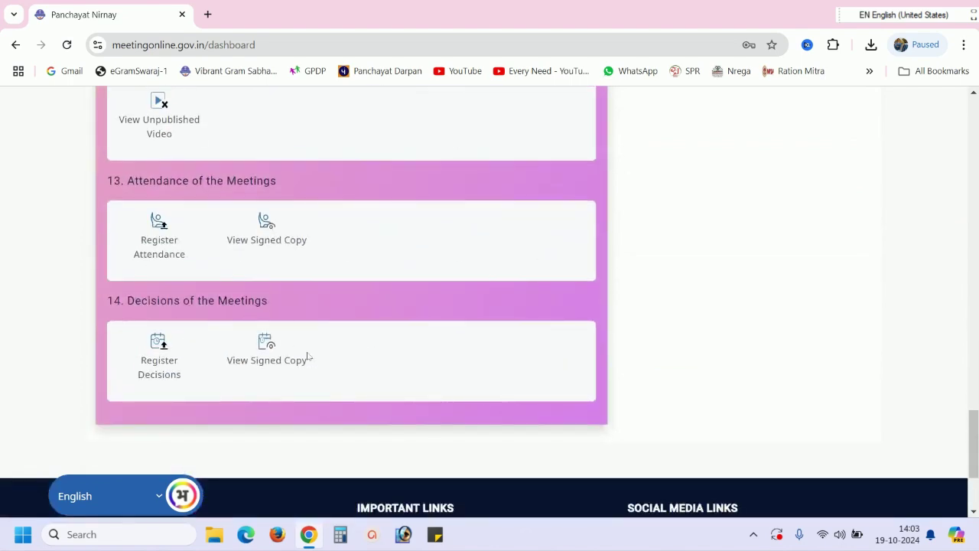
scroll(303, 356, up, 5)
scroll(298, 344, up, 12)
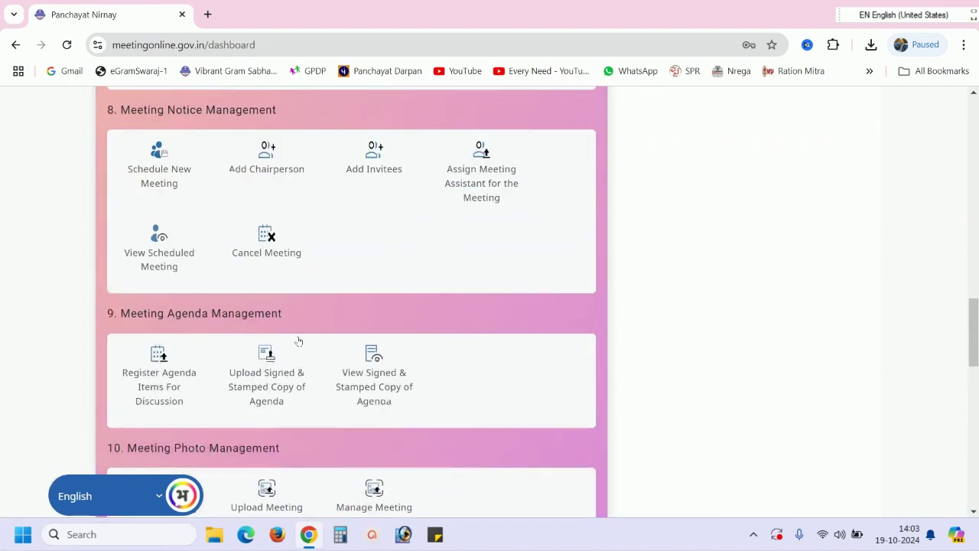
scroll(304, 335, up, 7)
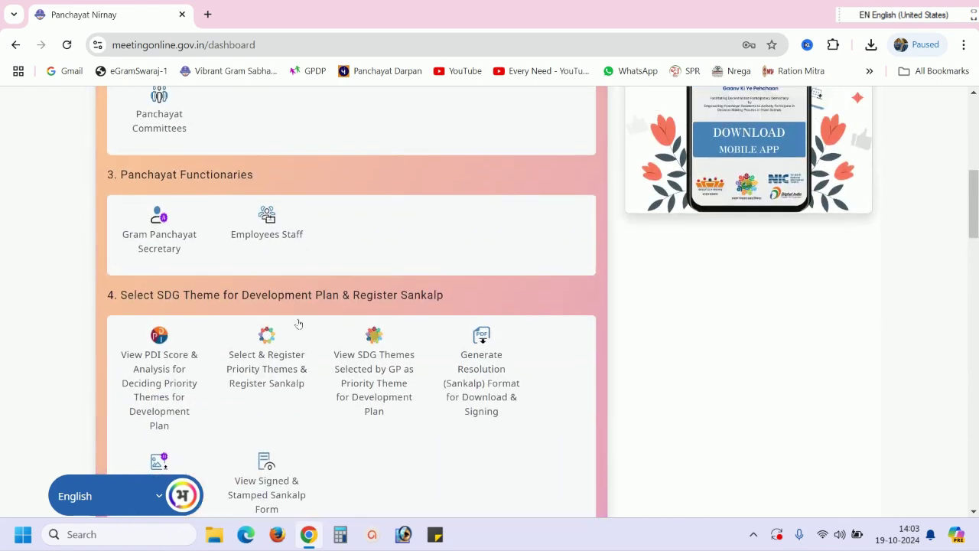
scroll(298, 323, down, 6)
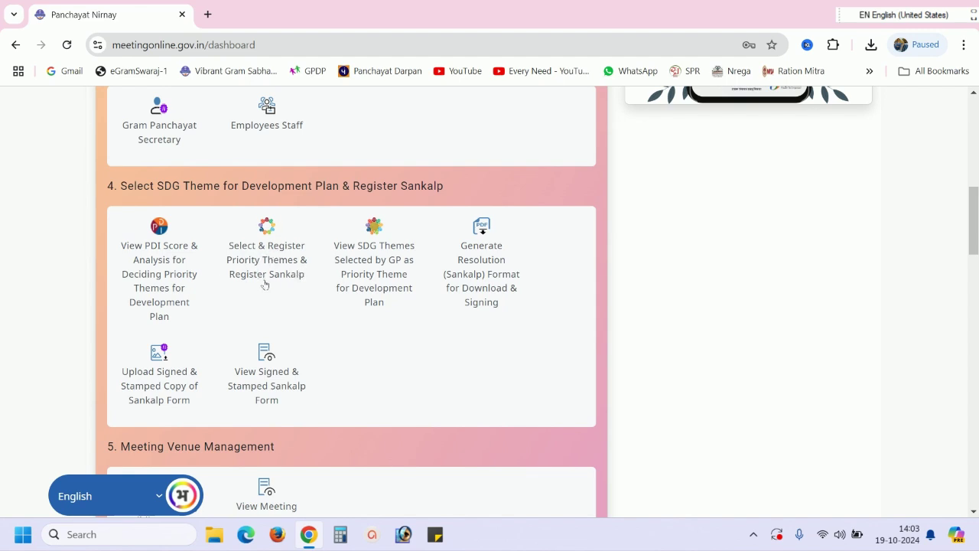
Open the Select & Register Priority Themes & Register Sankalp form.
click(288, 244)
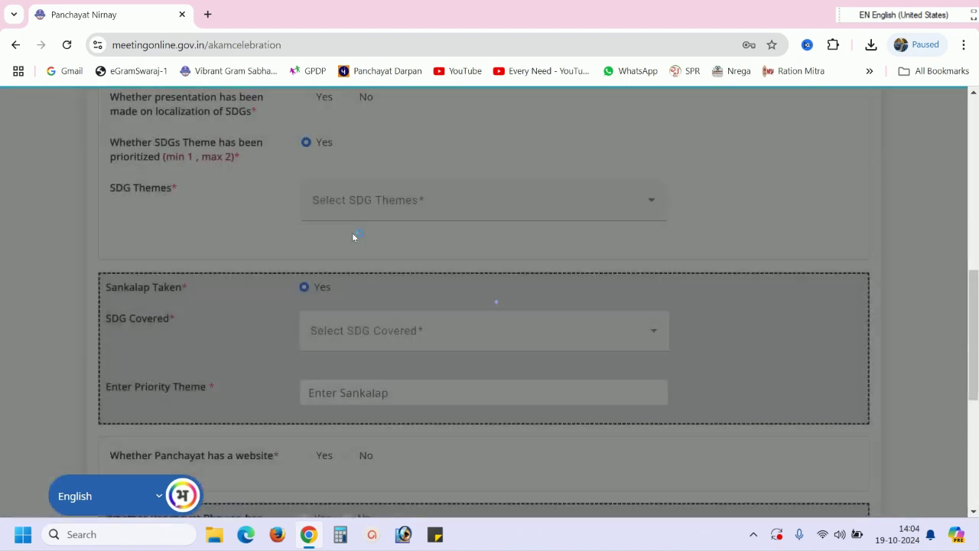
scroll(298, 261, up, 7)
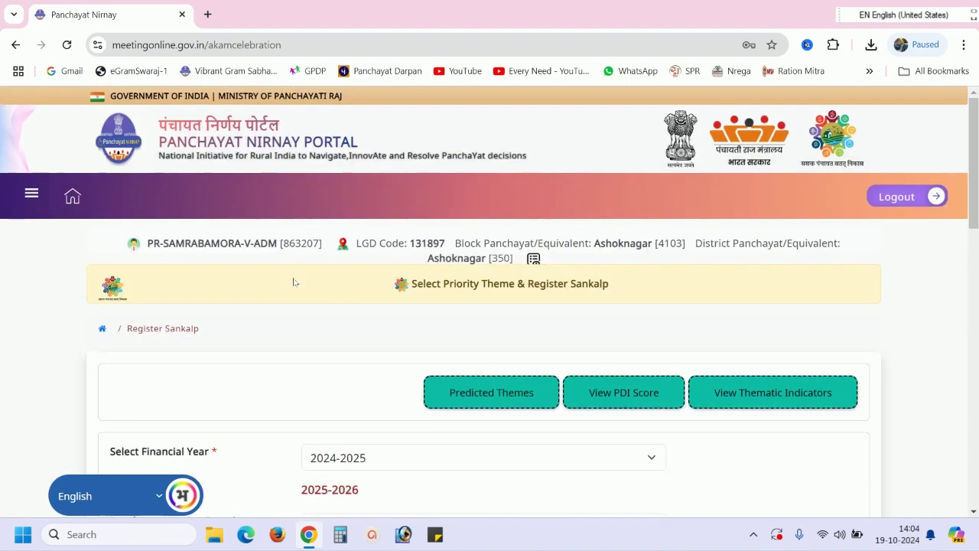
scroll(294, 283, down, 3)
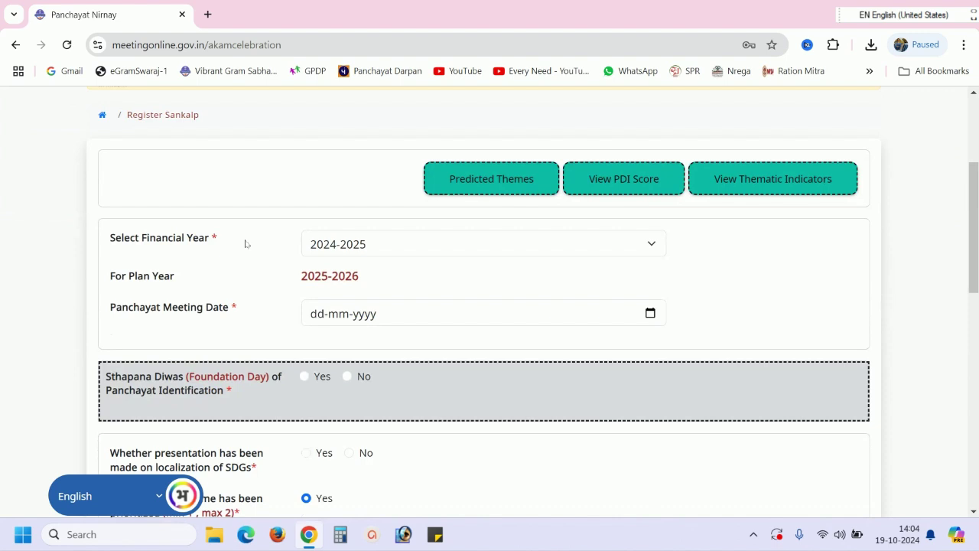
Examine the available financial year options and the plan year that goes with the selected financial year.
scroll(245, 243, down, 1)
drag(120, 168, 206, 168)
click(176, 172)
click(384, 177)
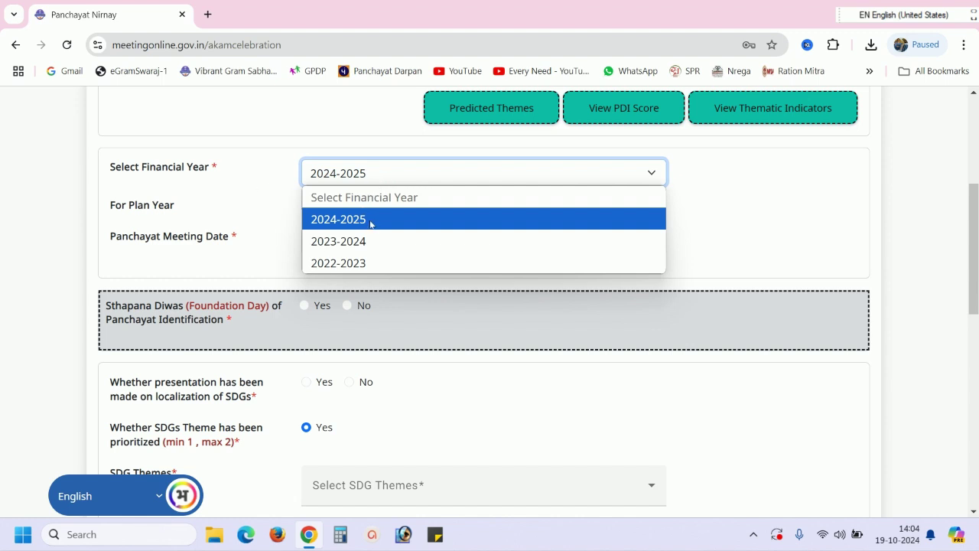
click(236, 187)
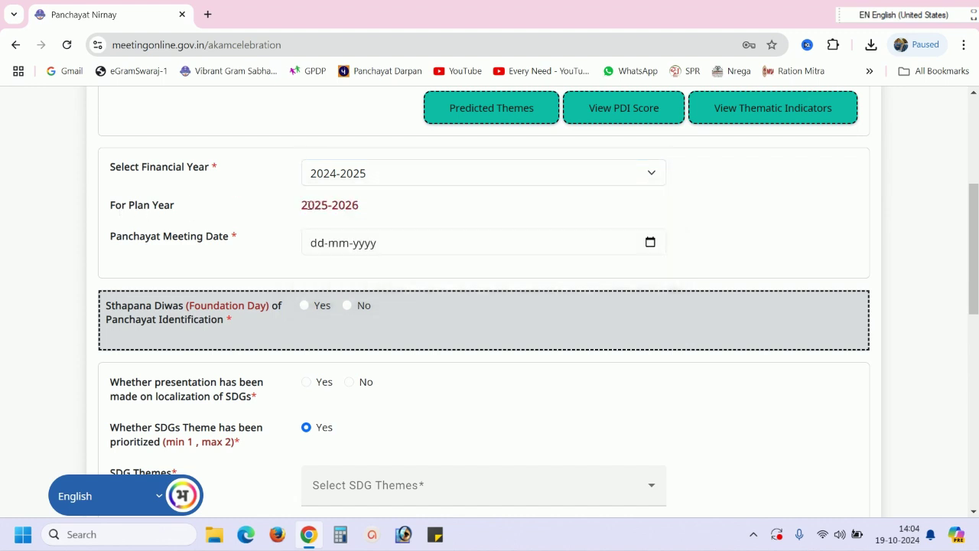
drag(298, 210, 367, 214)
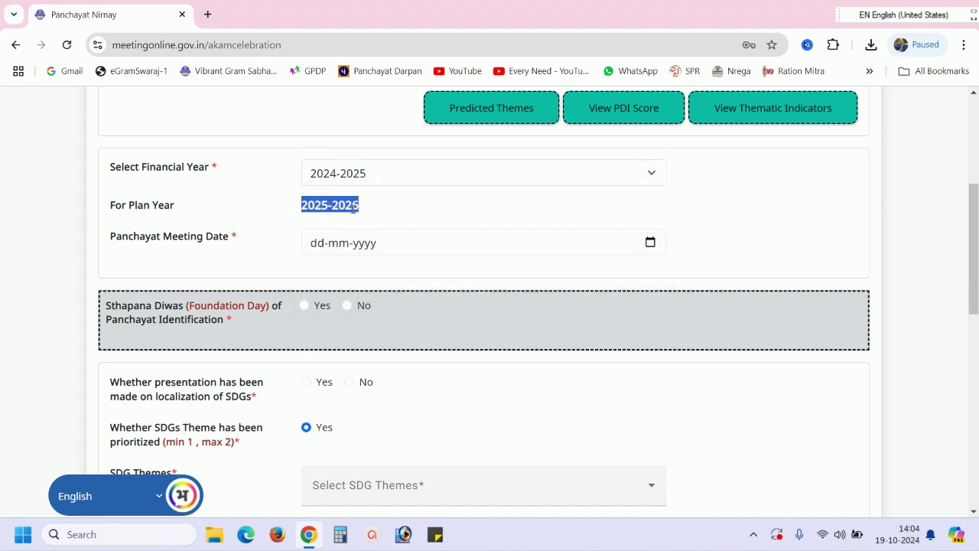
click(352, 207)
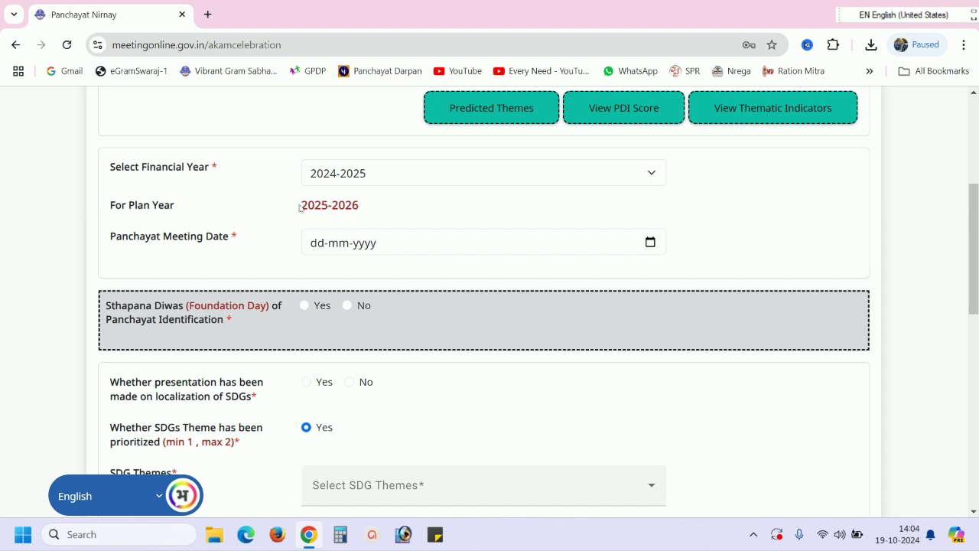
click(373, 178)
click(370, 174)
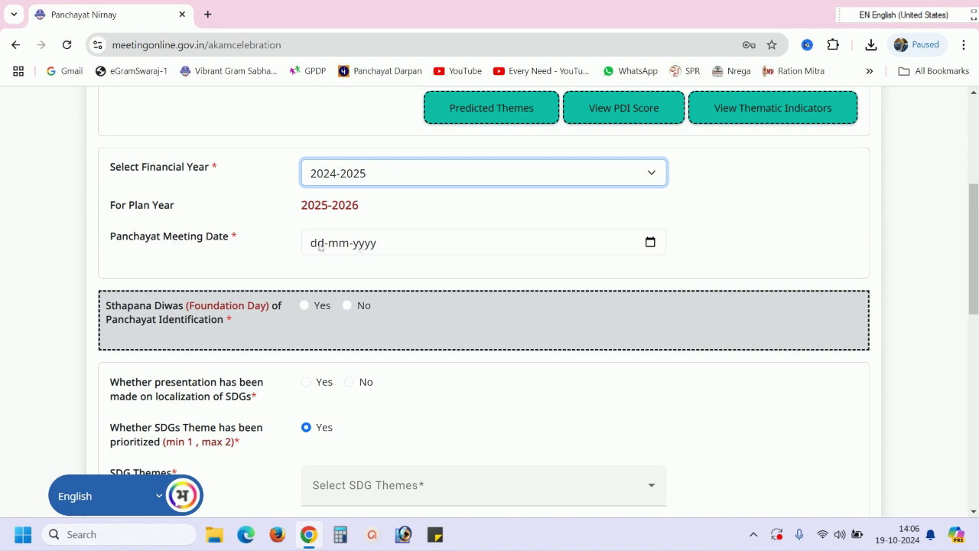
Set the Panchayat Meeting Date to 02-10-2024 and answer No for Sthapana Diwas (Foundation Day) identification.
click(649, 243)
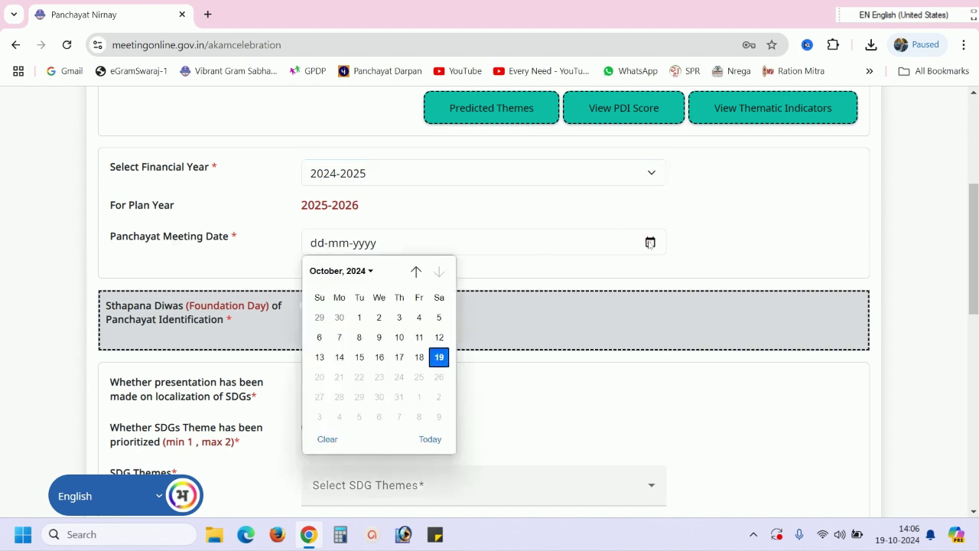
click(385, 319)
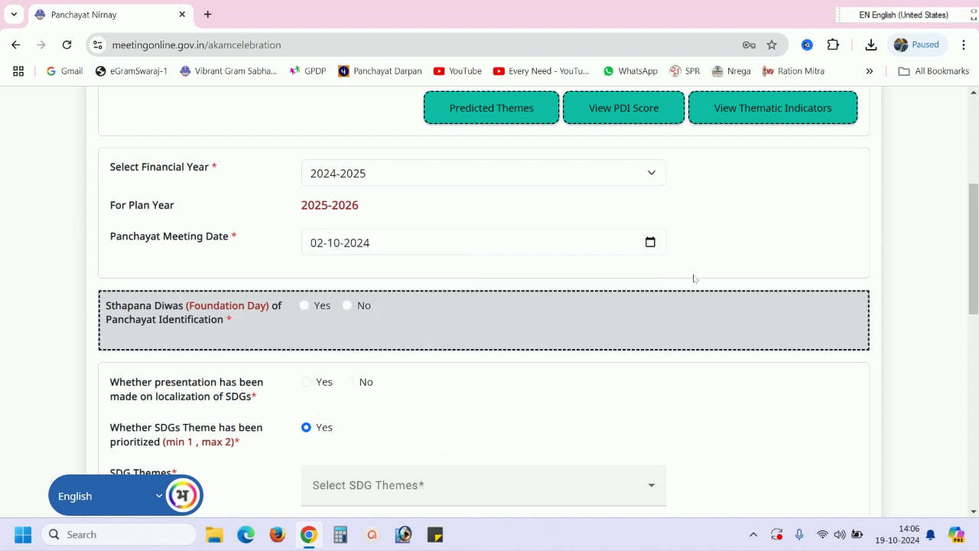
scroll(696, 278, down, 2)
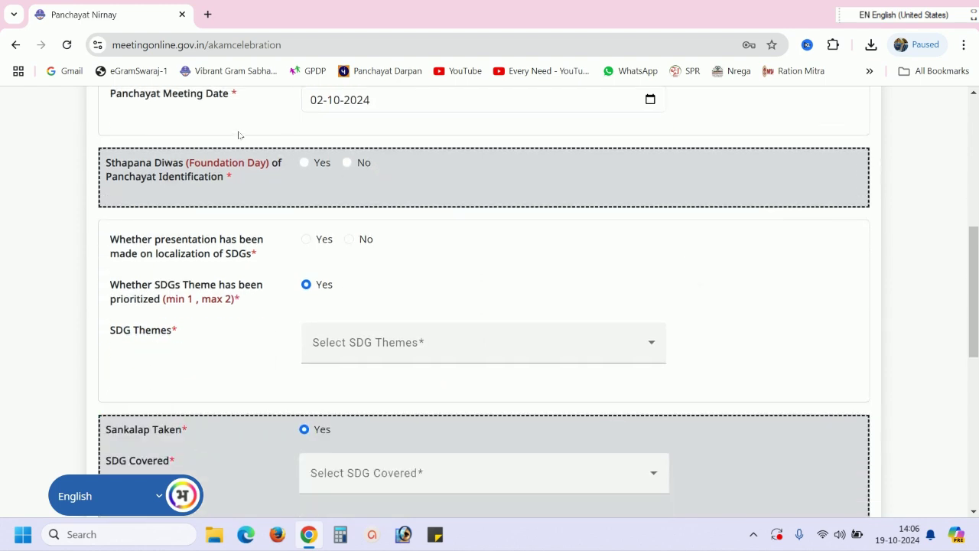
click(306, 163)
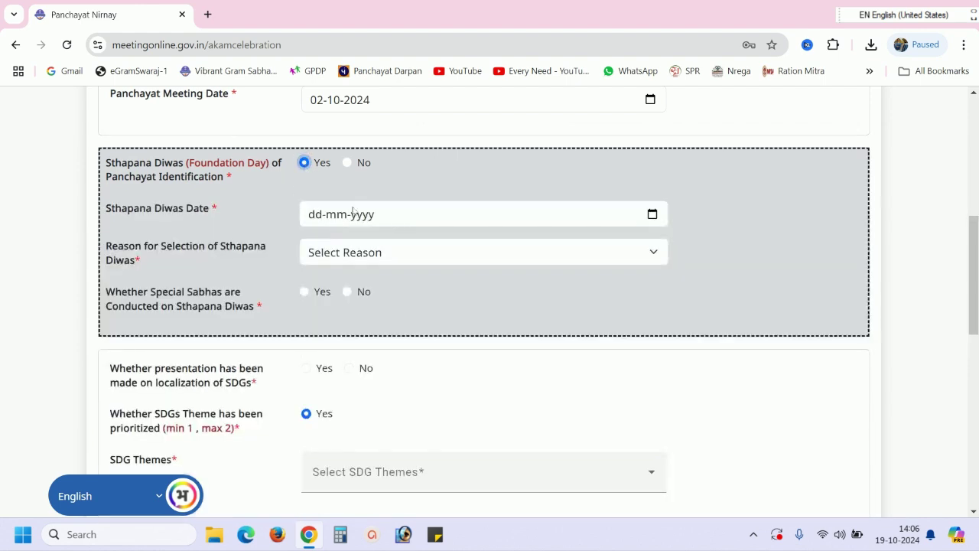
click(350, 163)
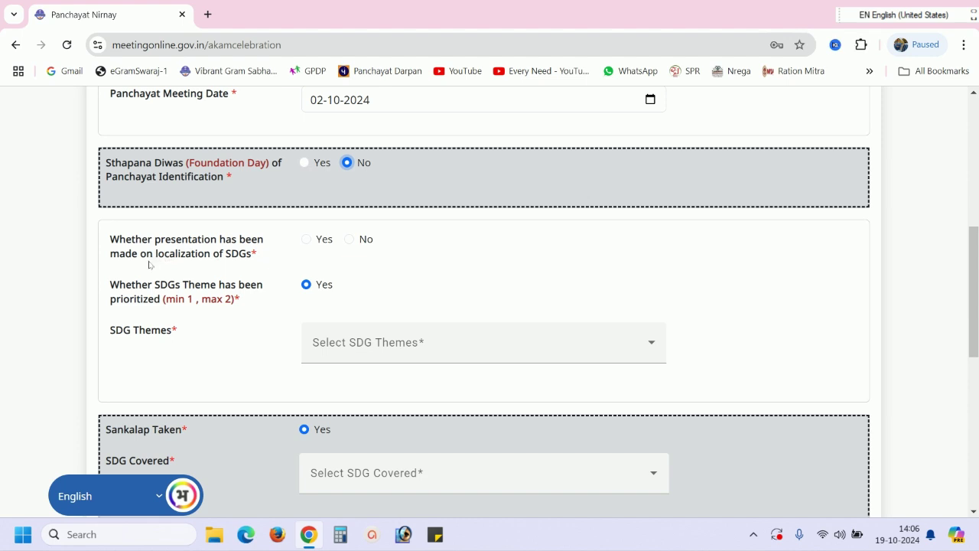
Answer Yes for the presentation on localization of SDGs and choose Theme 9: Women Friendly Village as the SDG theme.
click(307, 239)
scroll(310, 241, down, 1)
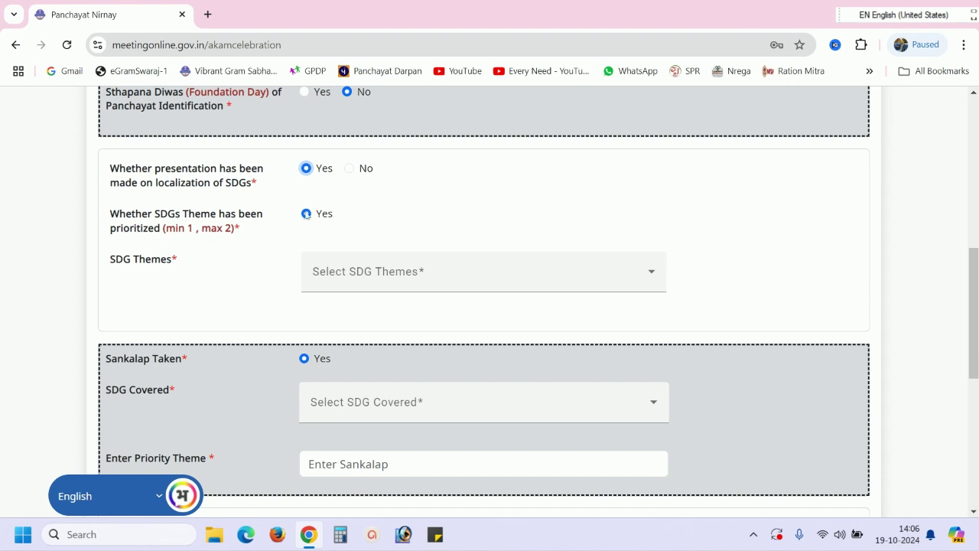
scroll(307, 215, down, 1)
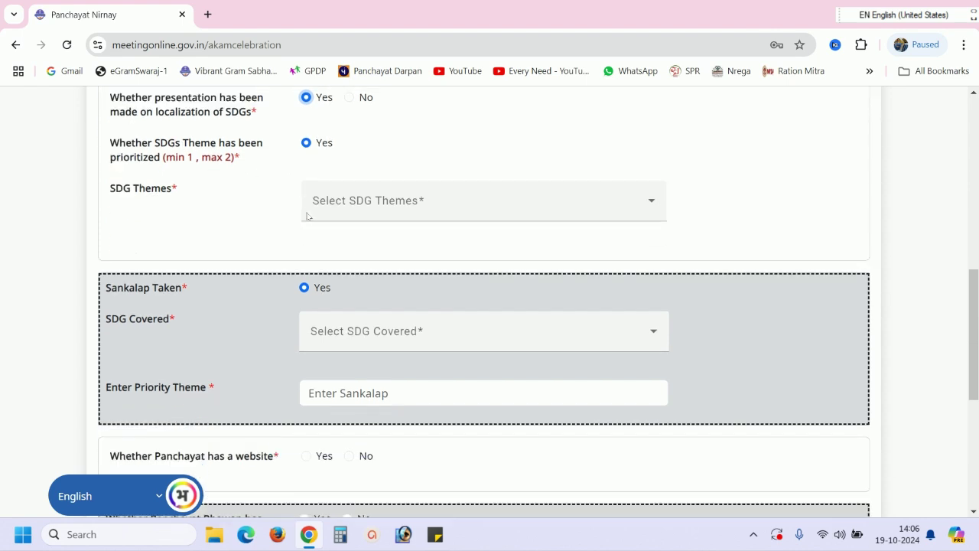
click(390, 200)
scroll(436, 284, down, 3)
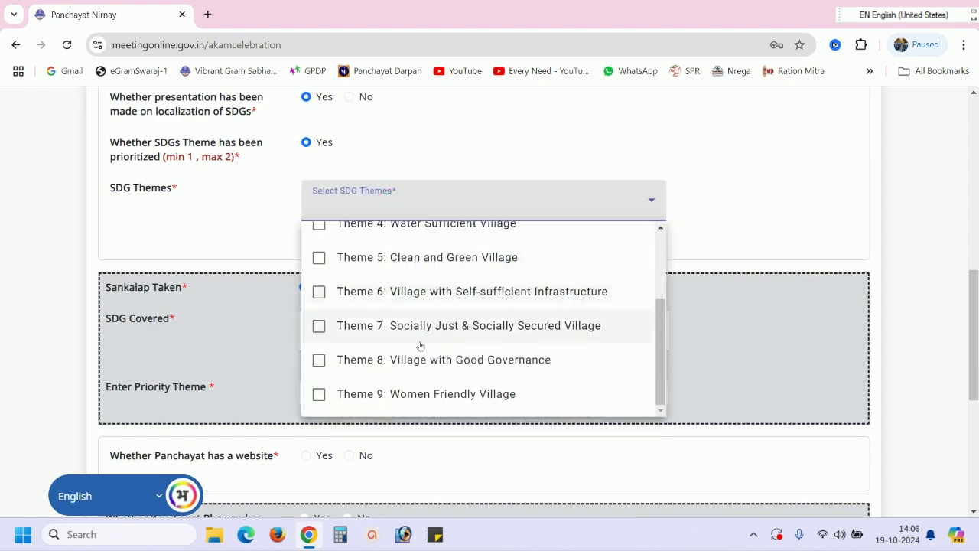
click(319, 395)
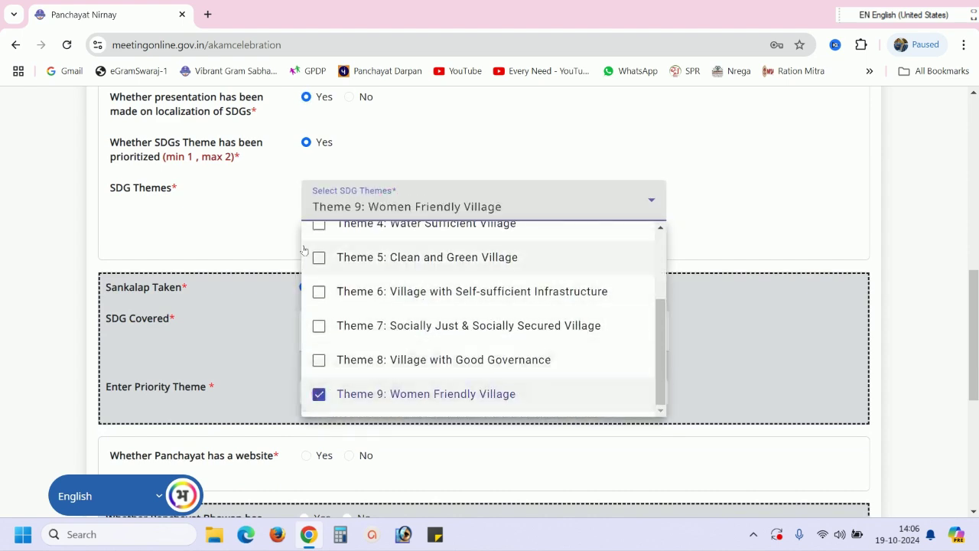
click(180, 215)
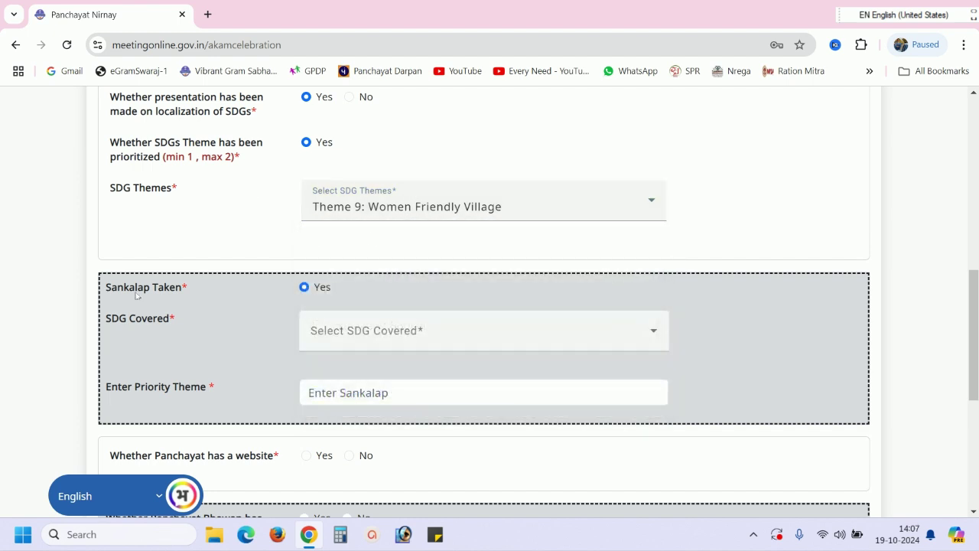
Select SDG 1: No Poverty and SDG 2: Zero Hunger as the SDGs covered by the Sankalp.
scroll(339, 293, down, 3)
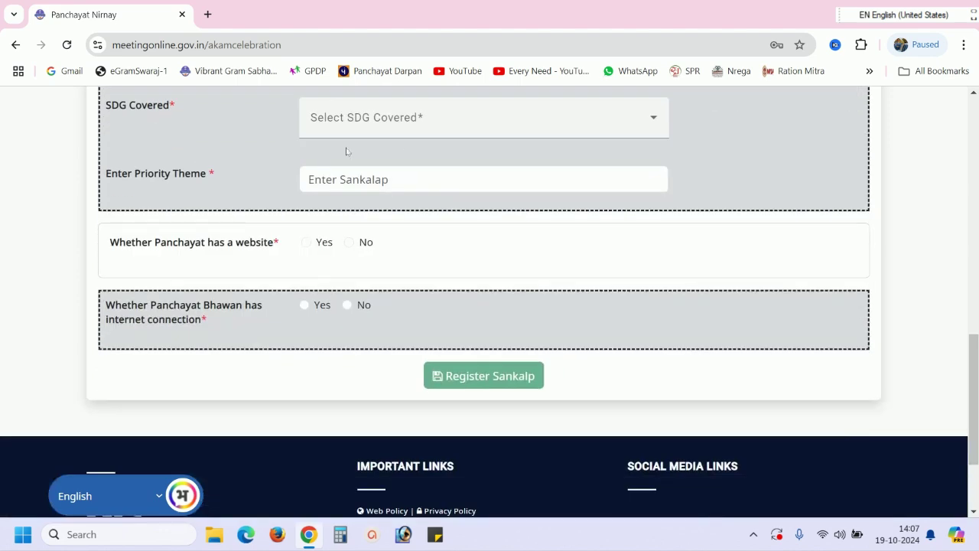
scroll(345, 153, up, 1)
click(389, 197)
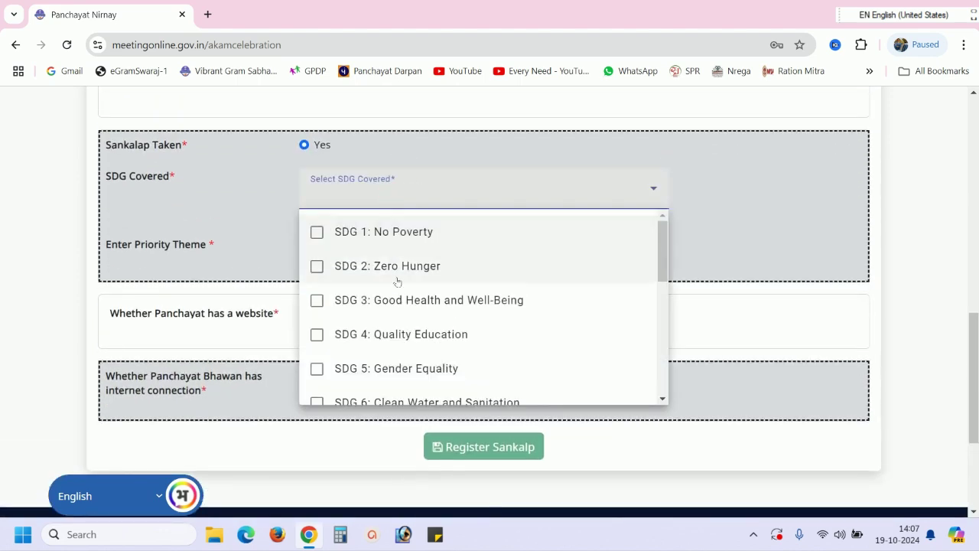
scroll(398, 332, down, 5)
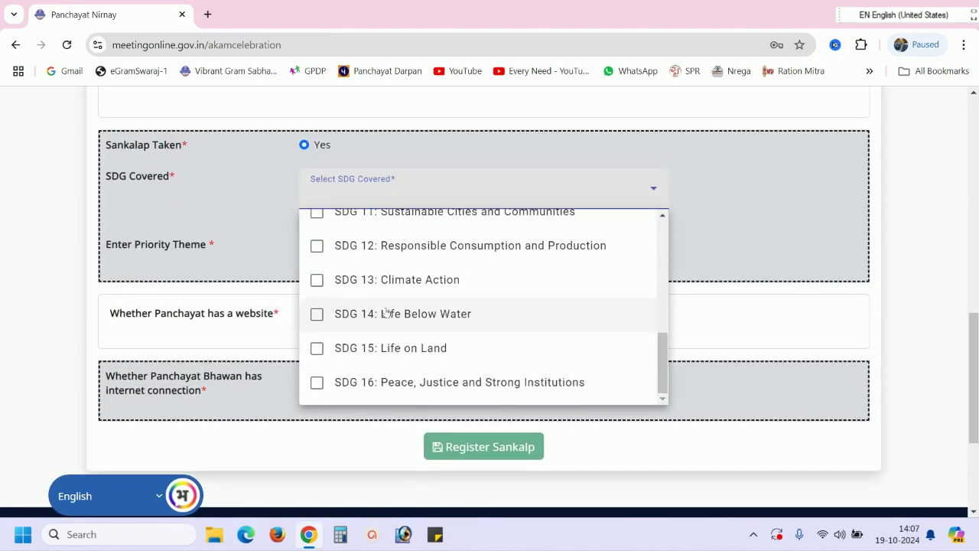
scroll(389, 313, up, 5)
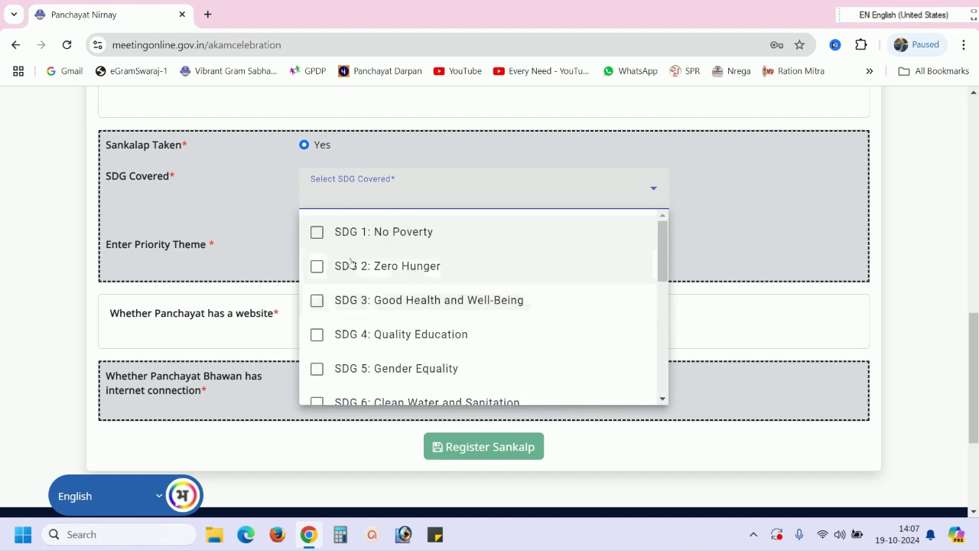
click(317, 231)
click(317, 267)
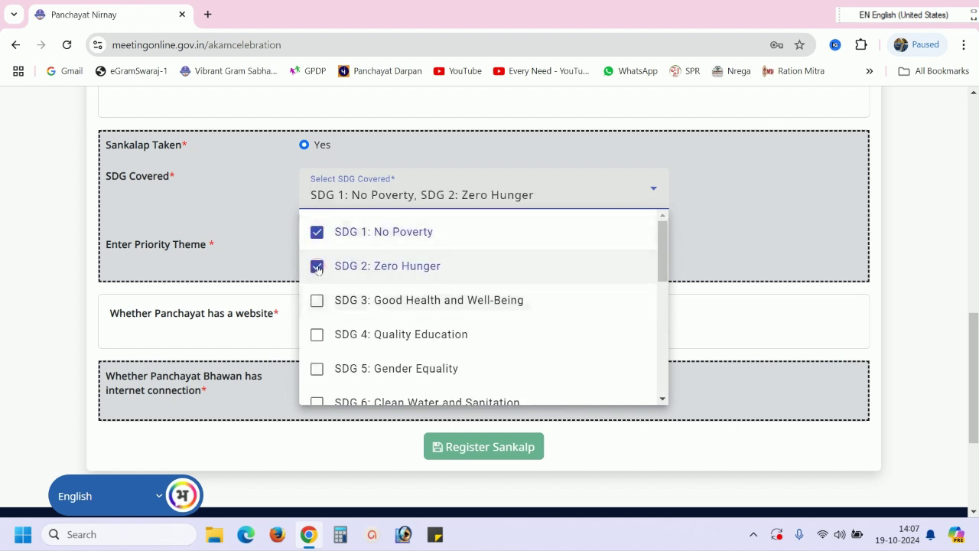
click(245, 190)
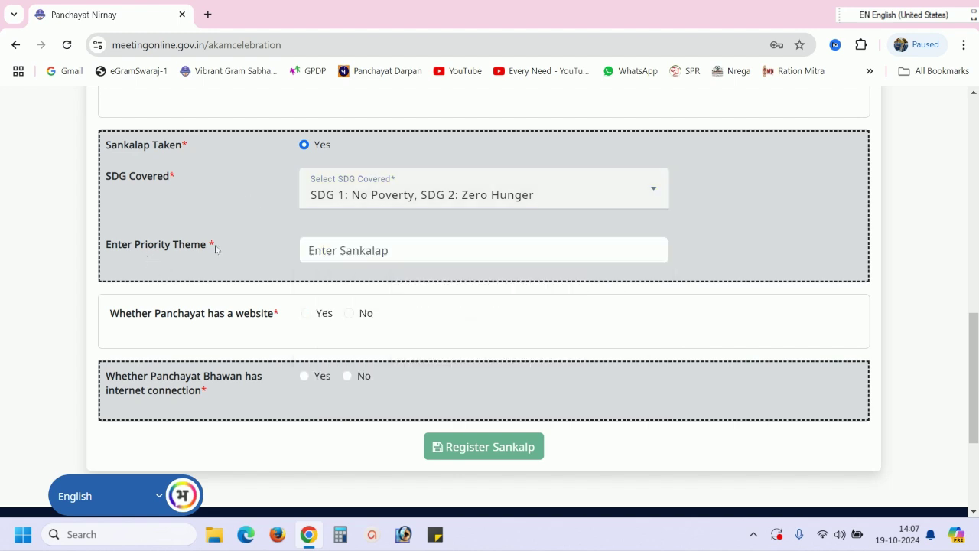
Enter Women Friendly Village as the priority theme and answer Yes for whether the Panchayat has a website.
click(352, 253)
text(Women Friendly Village)
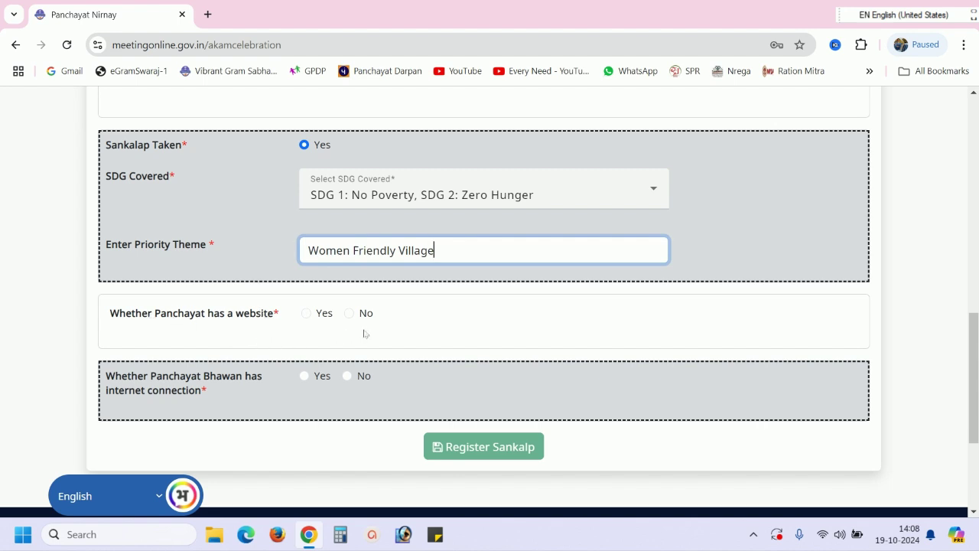
click(307, 313)
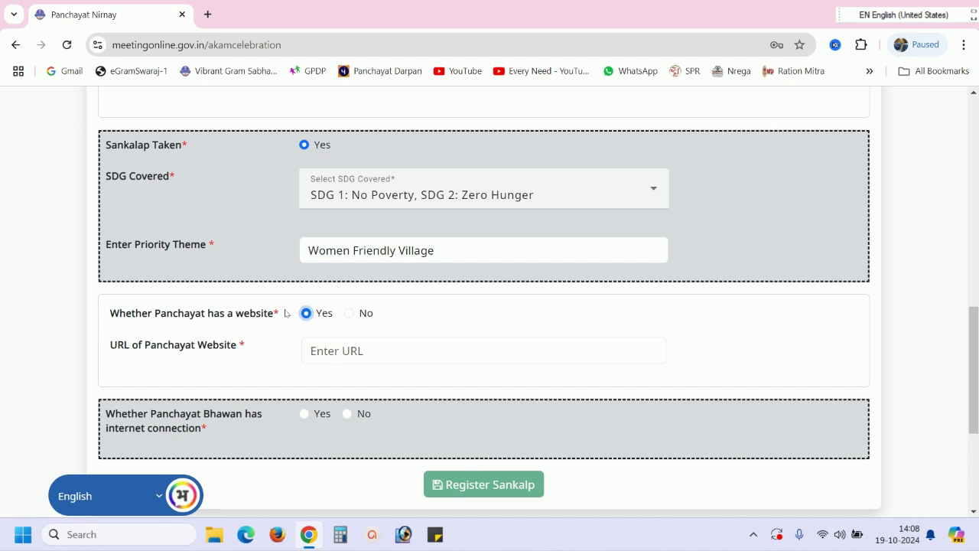
Answer No for whether the Panchayat has a website and Yes for whether the Panchayat Bhawan has an internet connection.
click(350, 314)
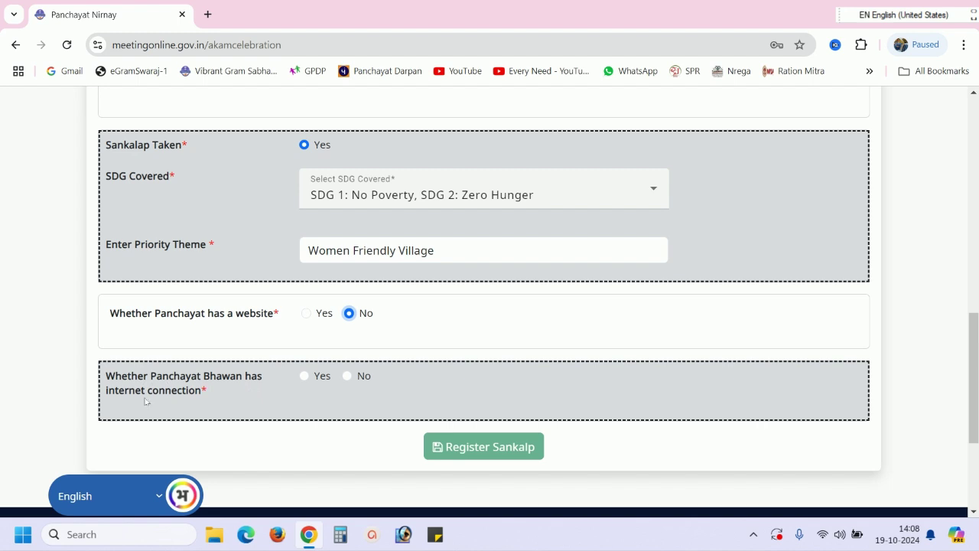
click(304, 376)
scroll(306, 374, down, 2)
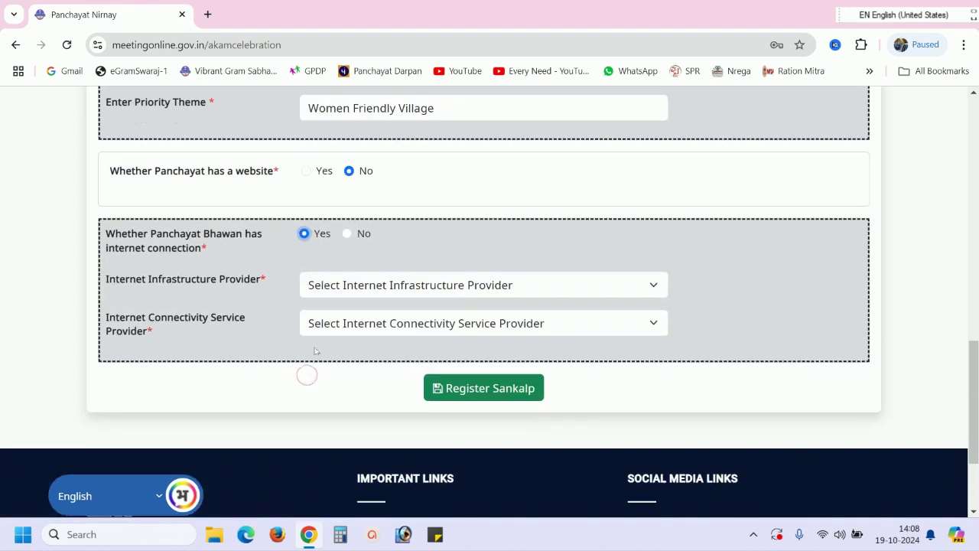
Set the Internet Infrastructure Provider to Others and the Internet Connectivity Service Provider to Airtel.
click(343, 280)
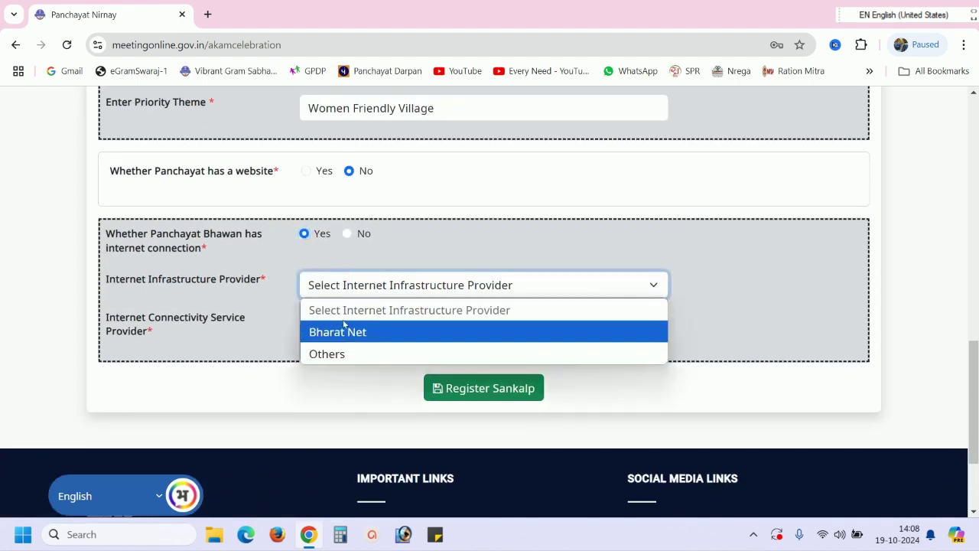
click(342, 354)
click(343, 322)
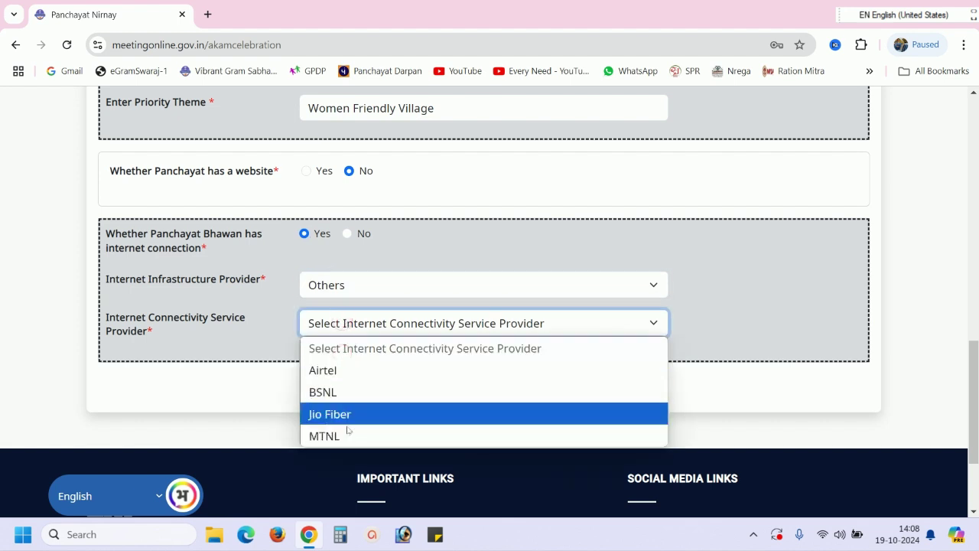
click(335, 420)
click(329, 325)
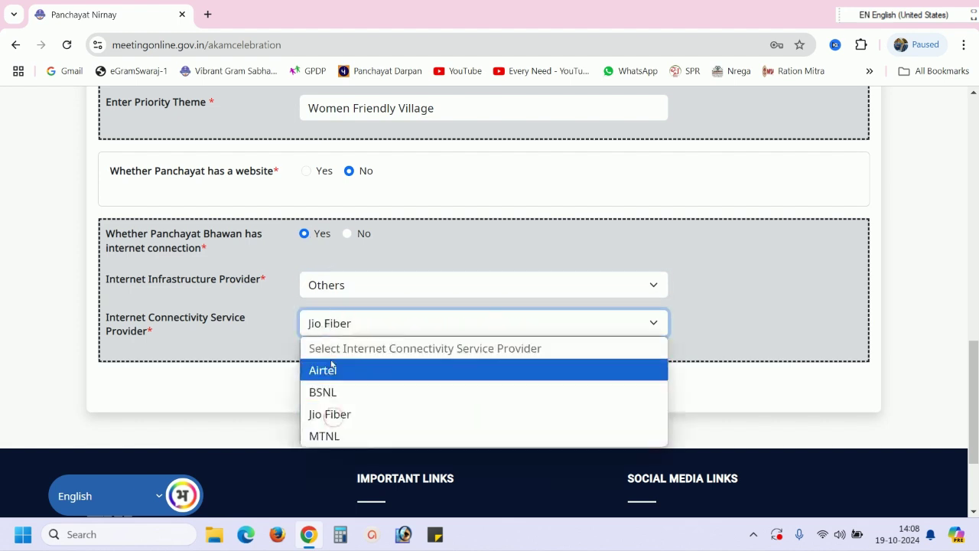
click(332, 370)
click(310, 395)
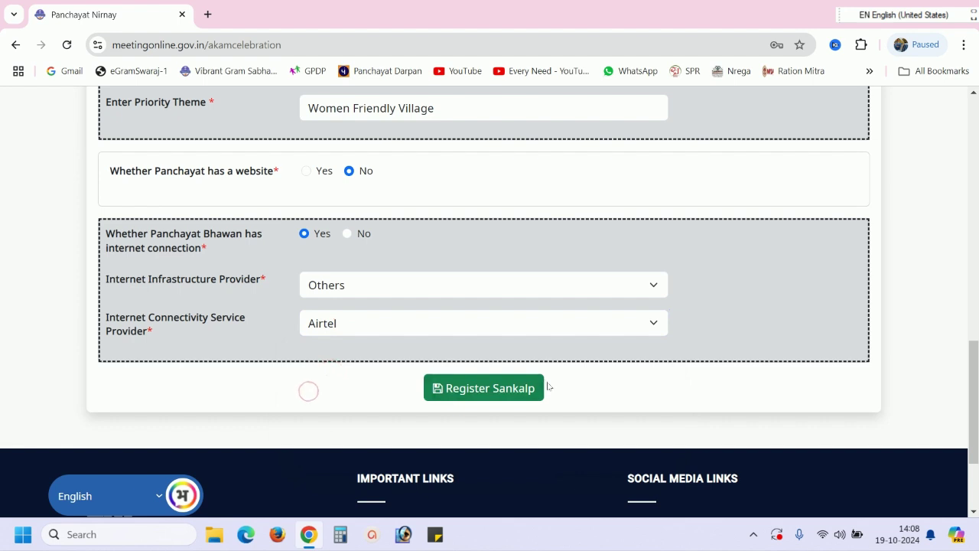
Register the Sankalp and check the registered priority themes by financial year.
click(487, 387)
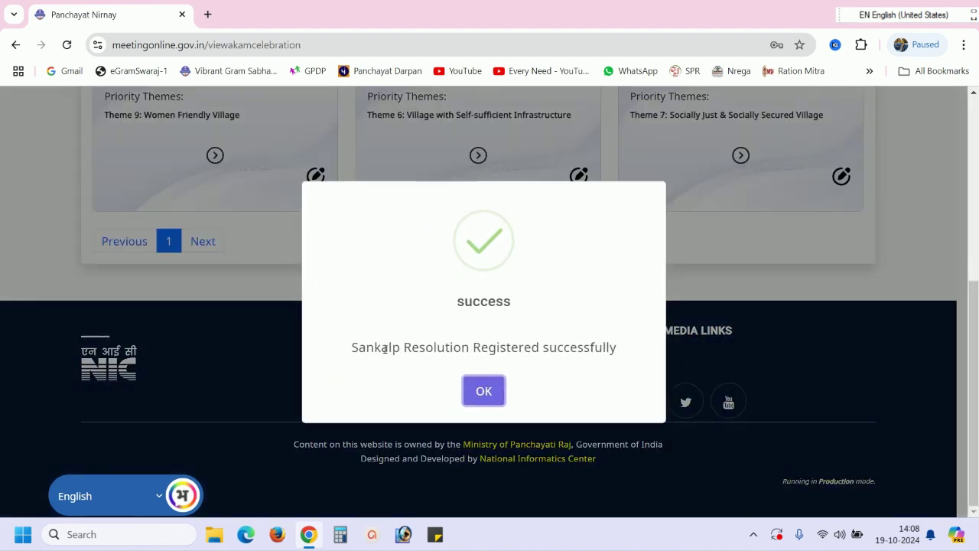
click(483, 391)
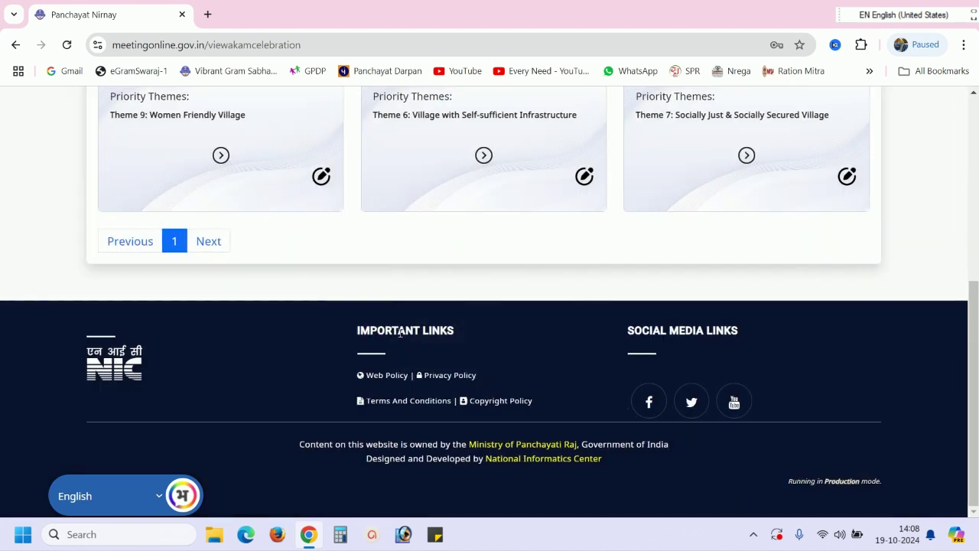
scroll(367, 289, up, 2)
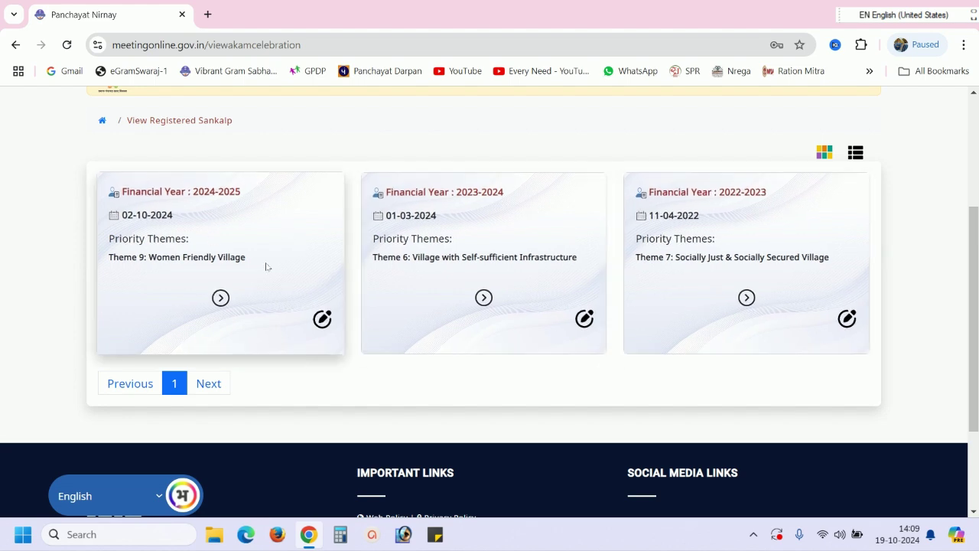
scroll(269, 260, up, 3)
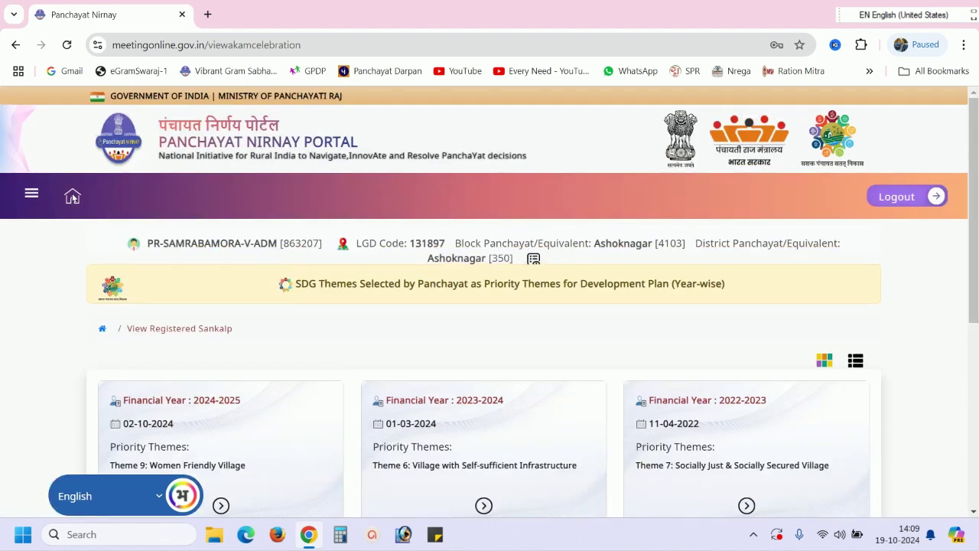
Return to the dashboard and open the function for generating the Resolution (Sankalp) format for download and signing.
click(73, 197)
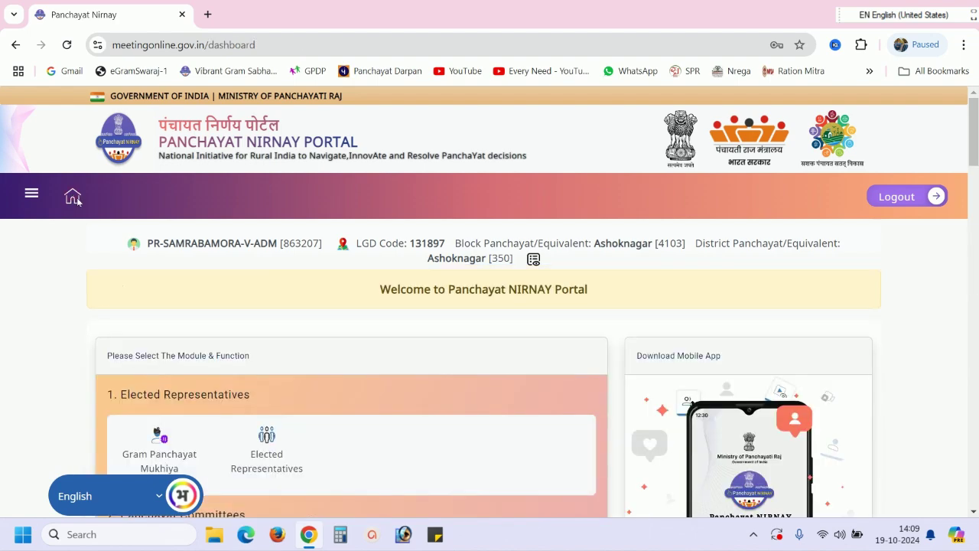
click(32, 196)
click(32, 196)
scroll(283, 243, down, 9)
scroll(283, 244, up, 1)
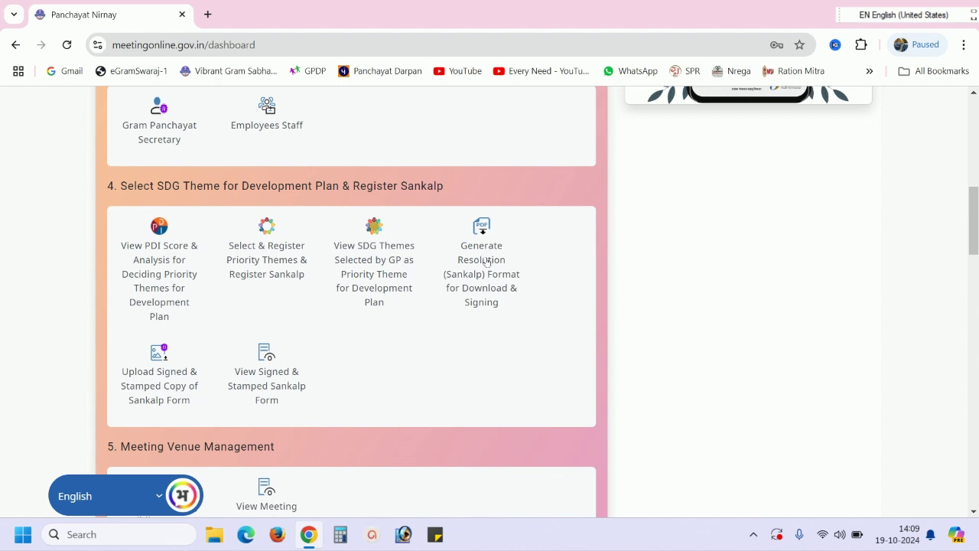
click(478, 228)
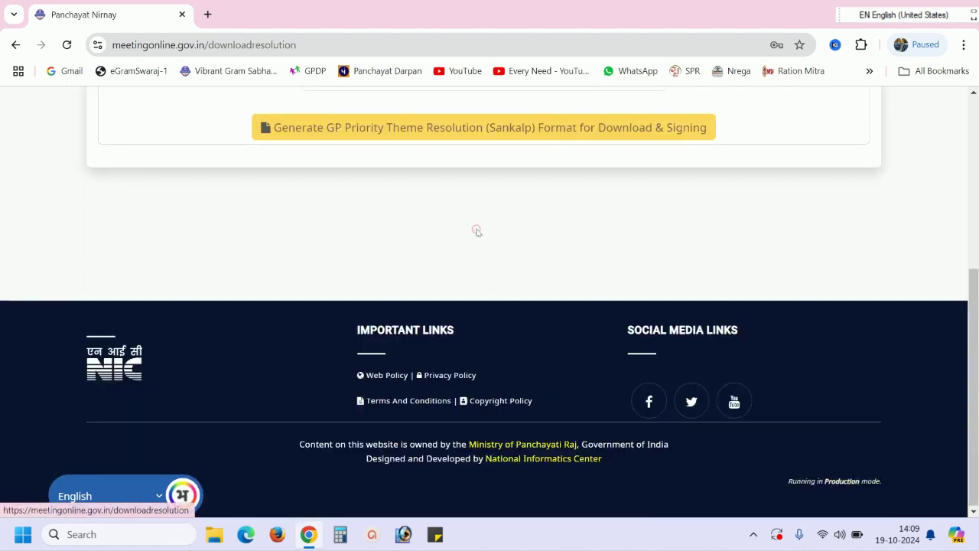
Generate the GP priority theme resolution (Sankalp) format for financial year 2024-2025 in Hindi.
scroll(476, 231, up, 3)
click(361, 246)
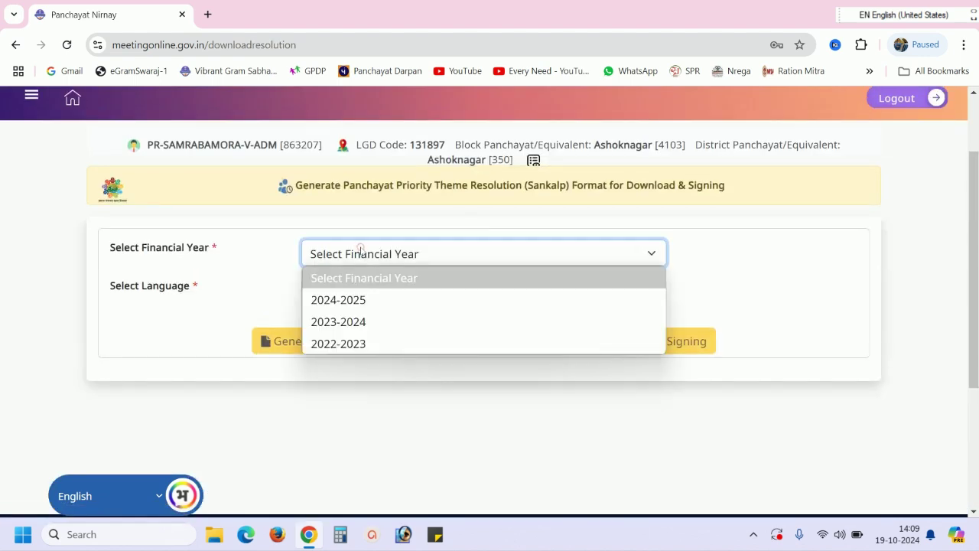
click(325, 299)
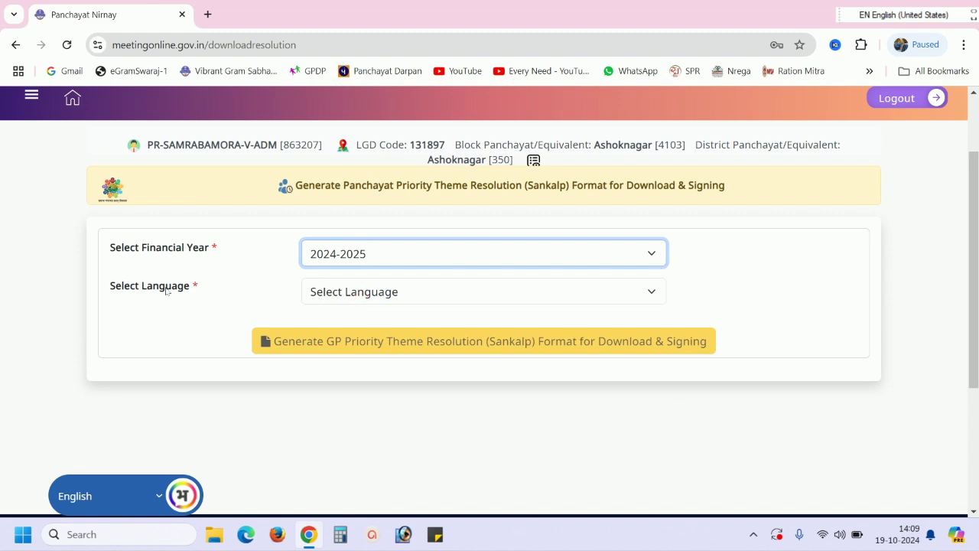
click(394, 293)
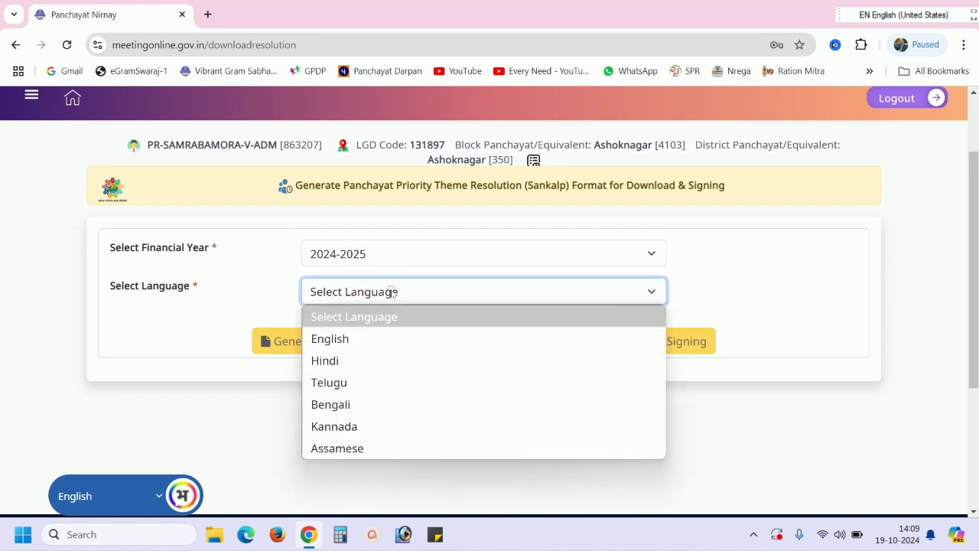
click(367, 360)
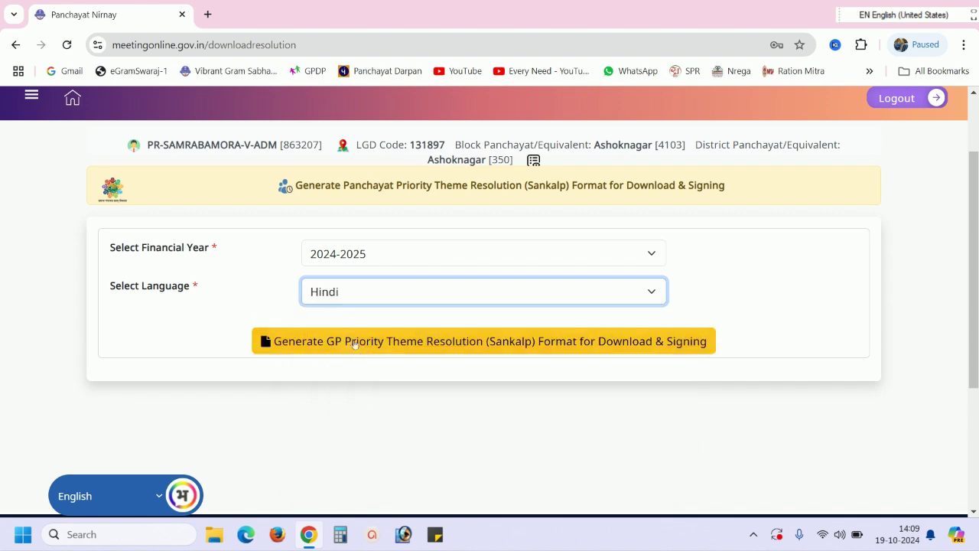
click(373, 344)
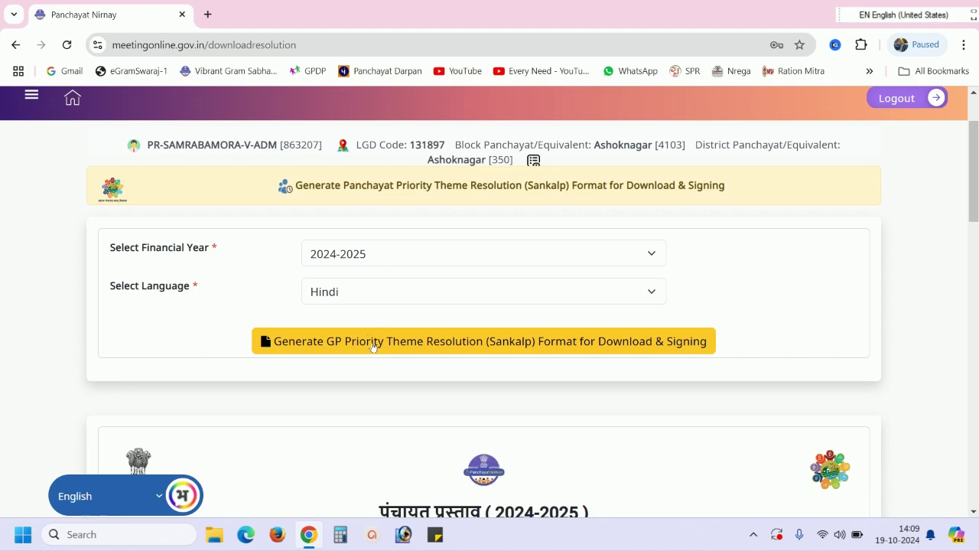
Review the generated Hindi resolution and download the Sankalp.
scroll(373, 344, down, 5)
scroll(977, 205, down, 15)
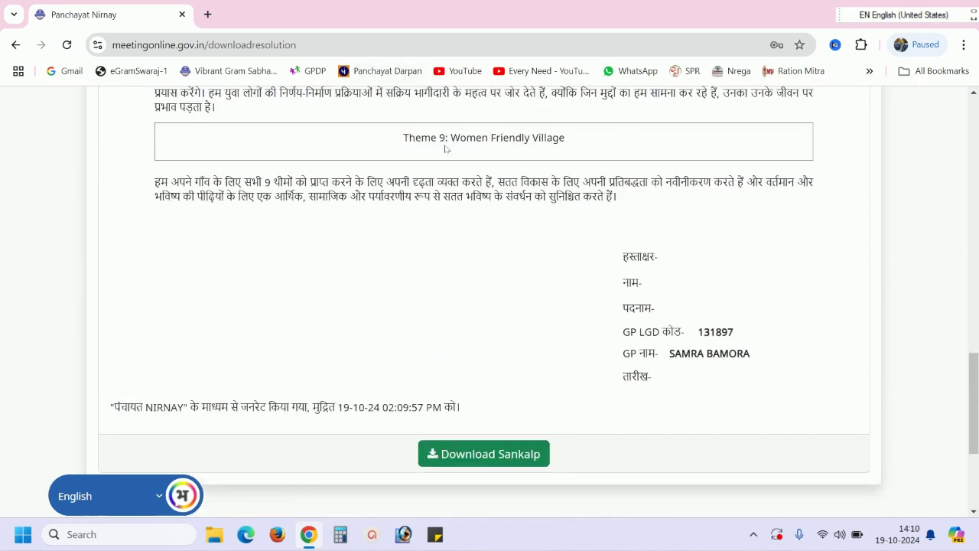
scroll(477, 194, down, 1)
scroll(476, 193, down, 2)
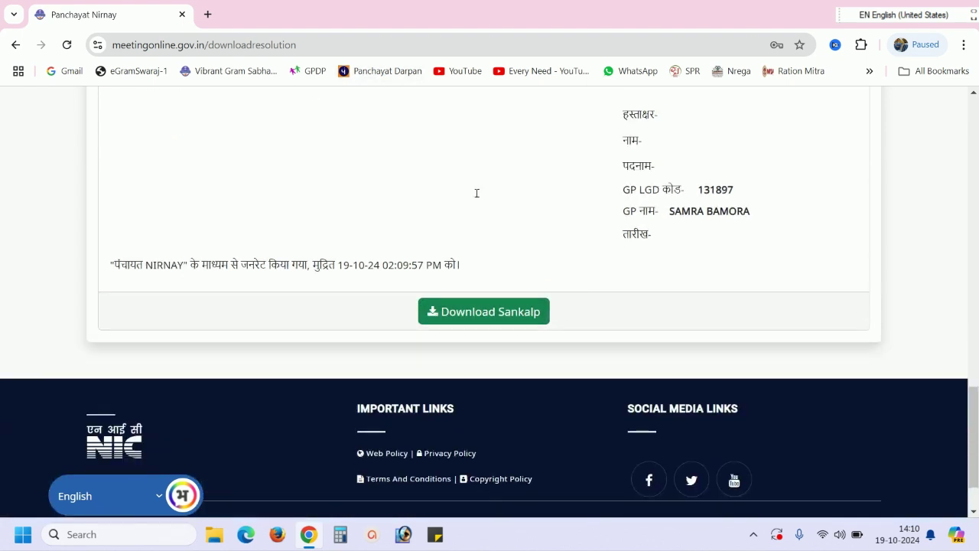
click(470, 313)
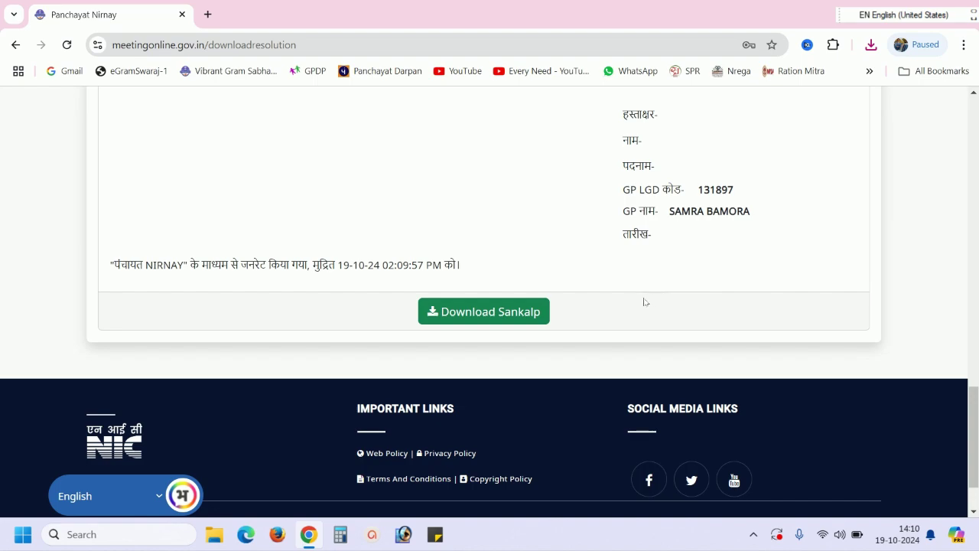
Go back to the dashboard and open the function for uploading the signed and stamped copy of the Sankalp form.
scroll(644, 302, up, 15)
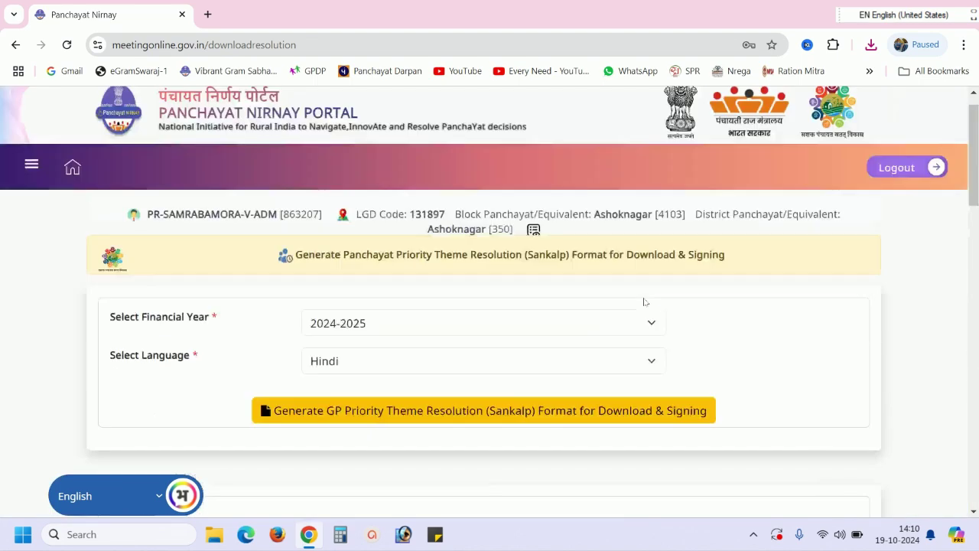
click(73, 170)
scroll(254, 280, down, 5)
scroll(254, 280, down, 3)
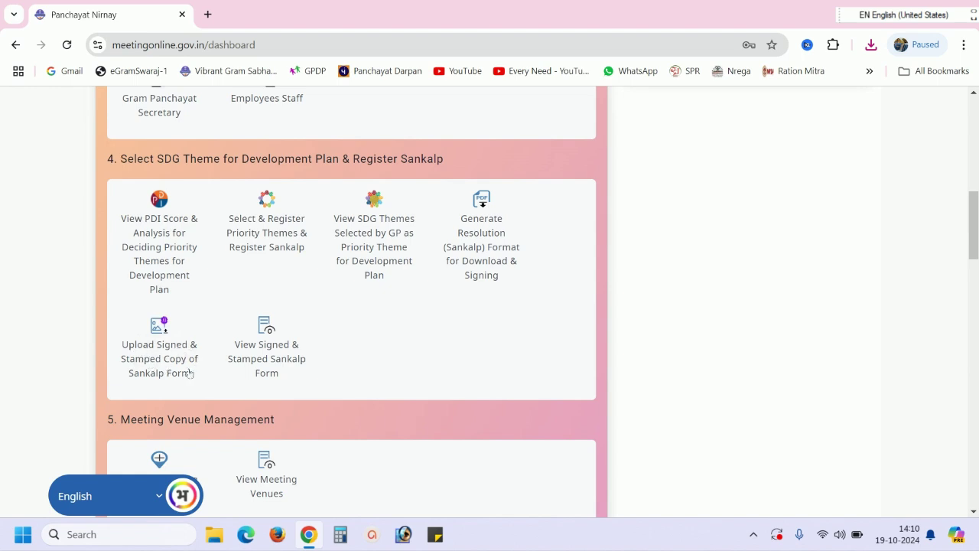
click(167, 353)
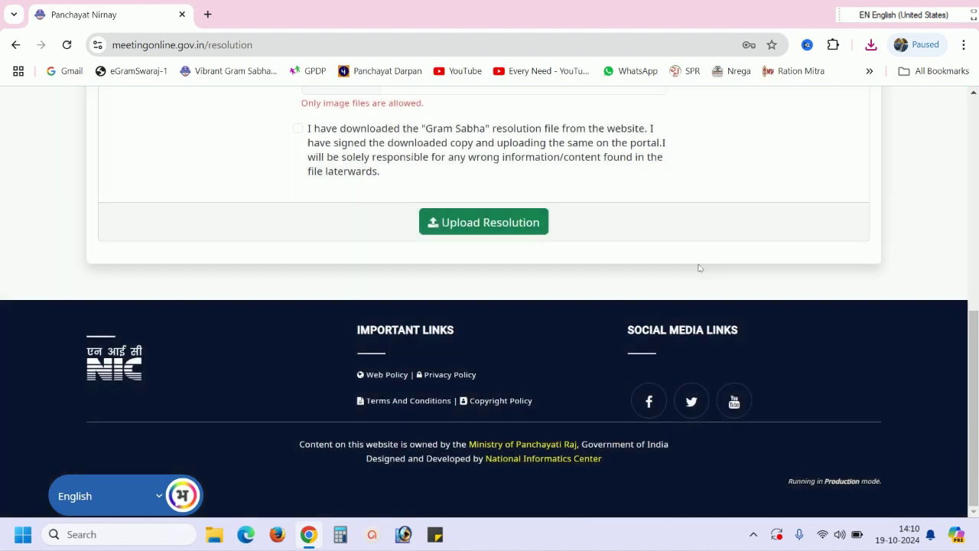
Set the resolution language to Hindi and attach the image WhatsApp Image 2024-10-03 at 6.48.01 PM.jpeg from the Sankalp folder.
scroll(699, 268, up, 2)
click(342, 184)
click(339, 255)
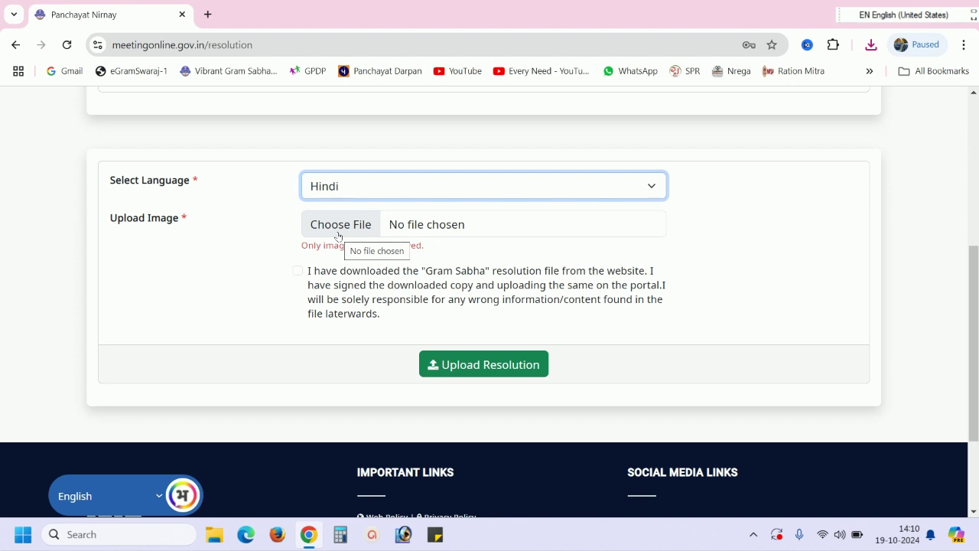
scroll(339, 236, up, 1)
click(340, 293)
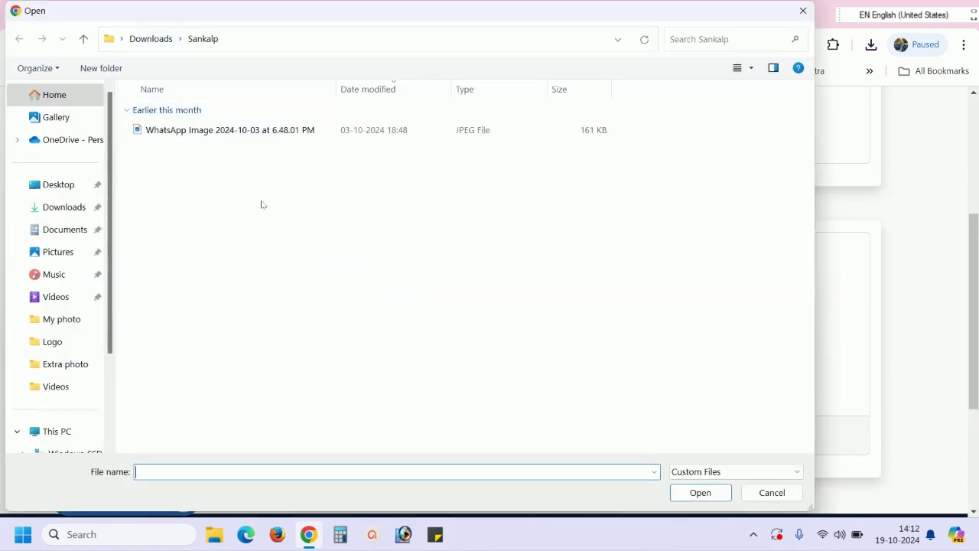
double_click(191, 136)
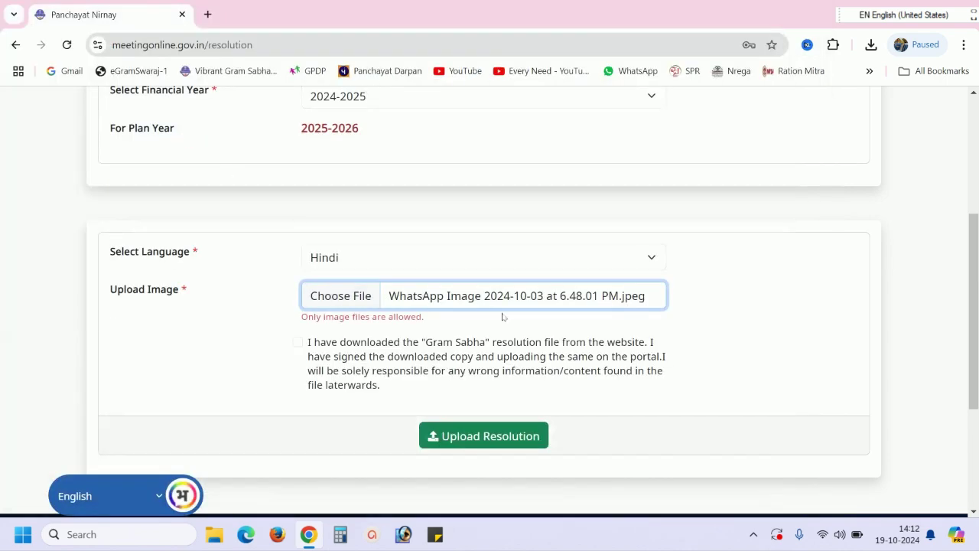
Accept the declaration about the signed Gram Sabha resolution file and upload the resolution.
scroll(503, 317, down, 1)
click(297, 272)
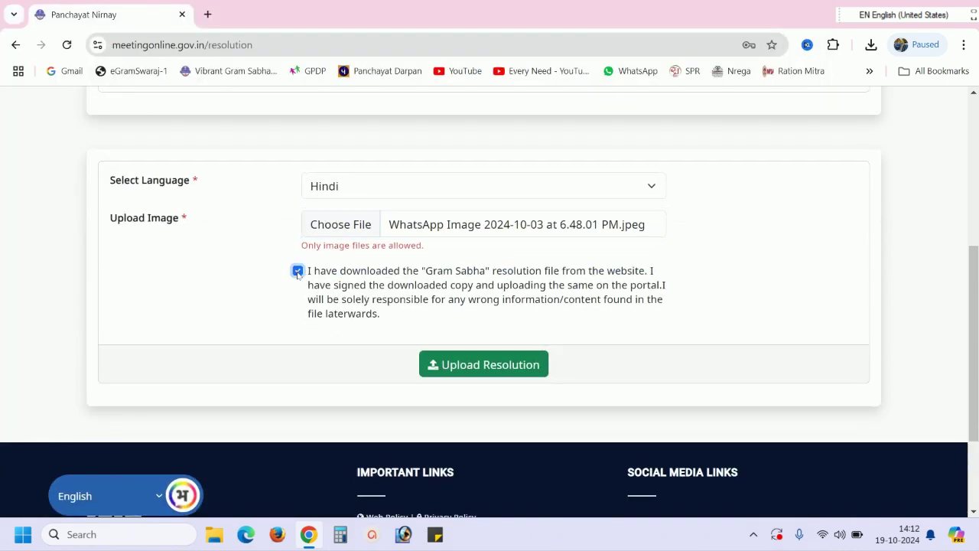
click(482, 372)
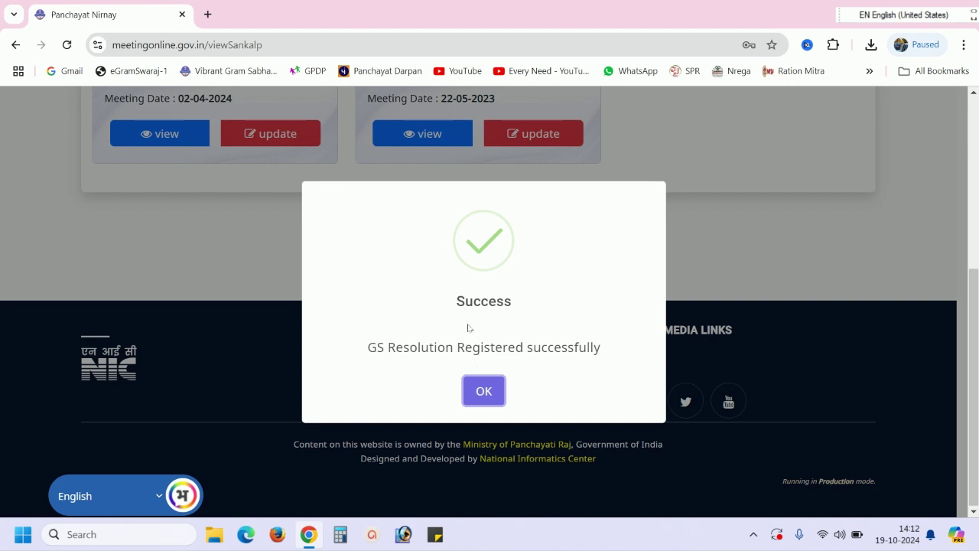
click(484, 391)
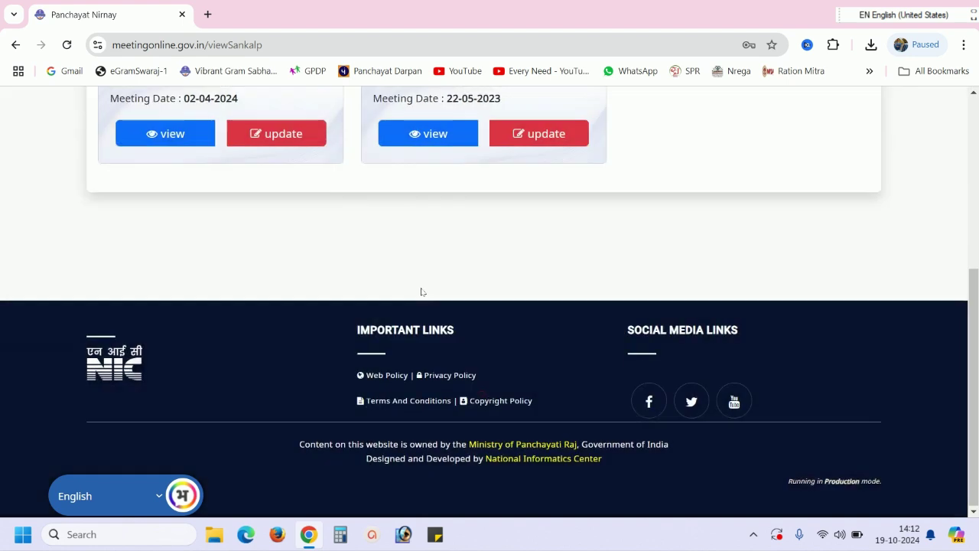
Look through the submitted Sankalp records for their financial years and meeting dates.
scroll(374, 305, up, 2)
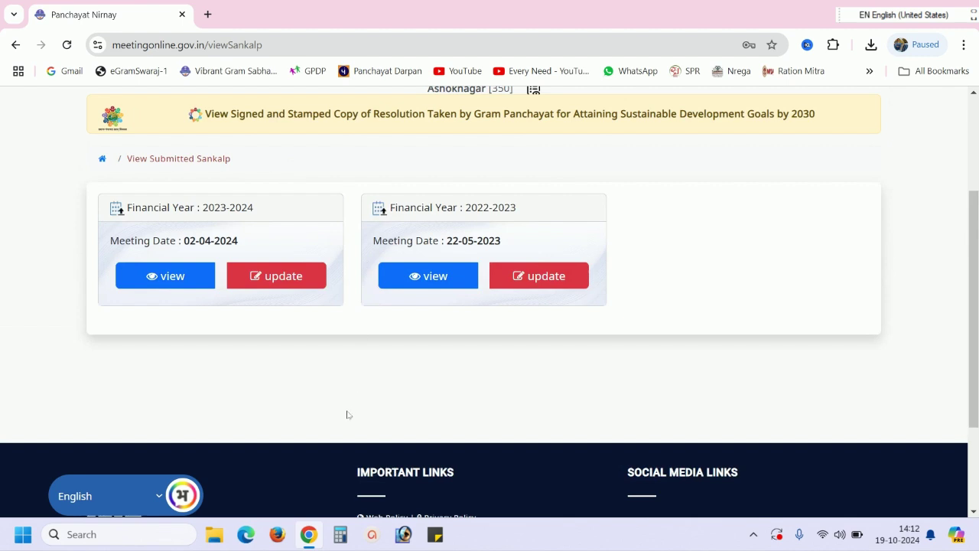
scroll(360, 406, down, 1)
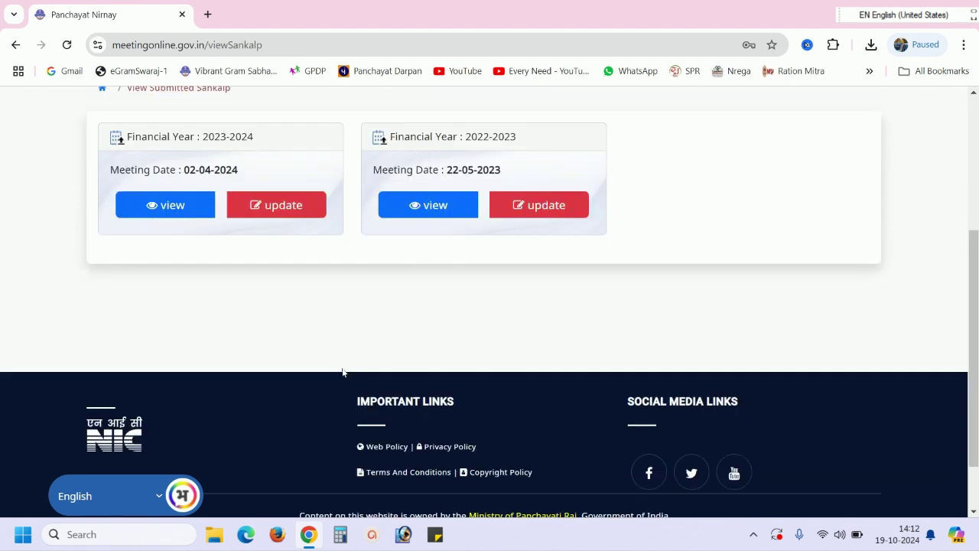
scroll(349, 372, up, 3)
Return to the dashboard and open the SDG themes selected by the GP as priority theme for the development plan.
click(72, 172)
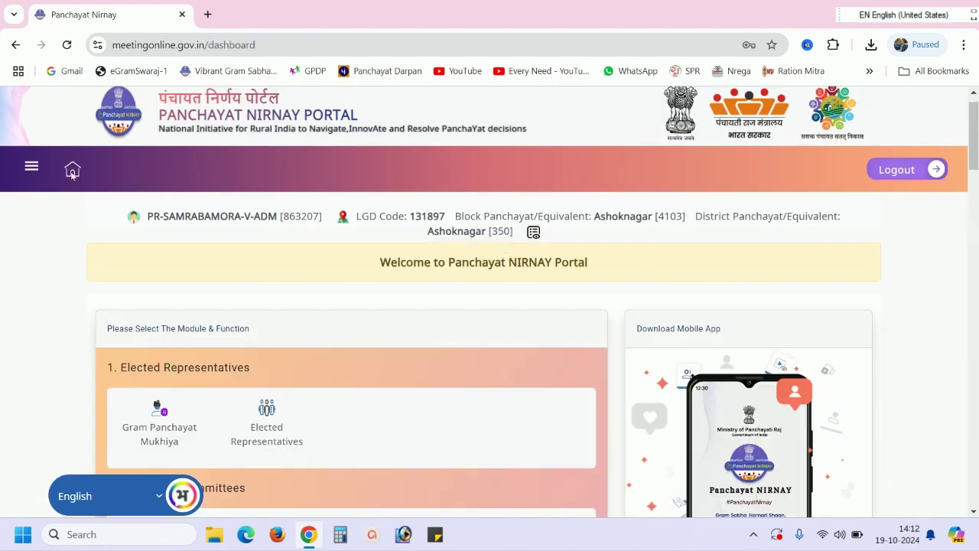
scroll(2, 352, down, 2)
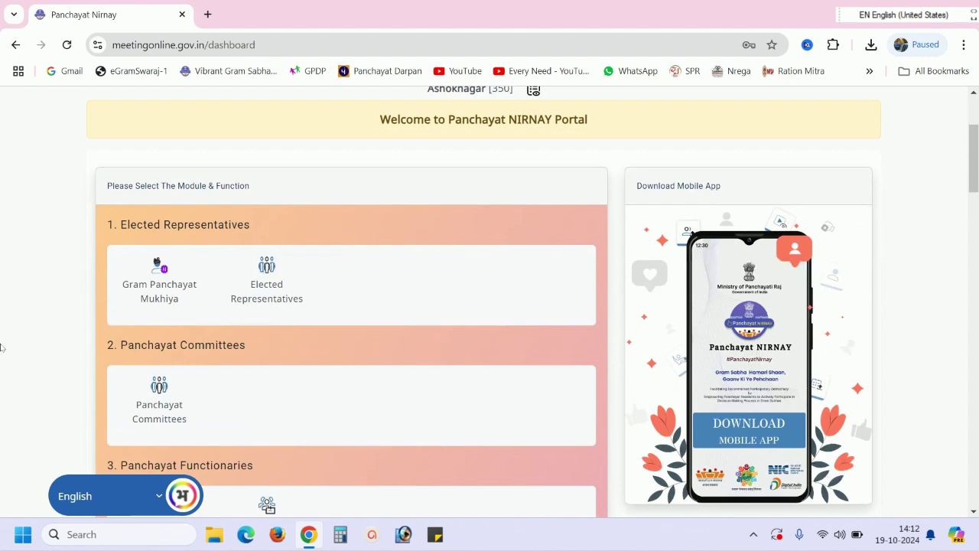
scroll(1, 348, down, 5)
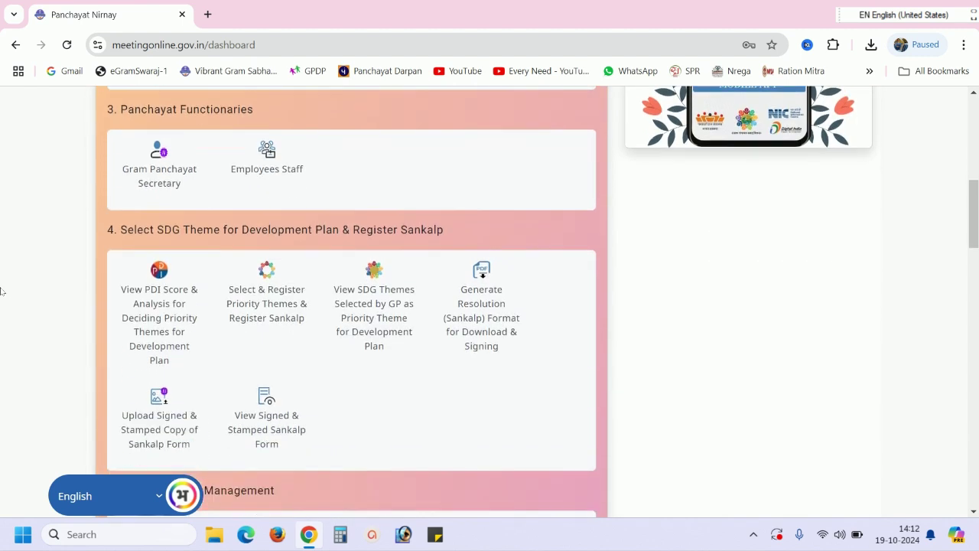
scroll(119, 236, down, 1)
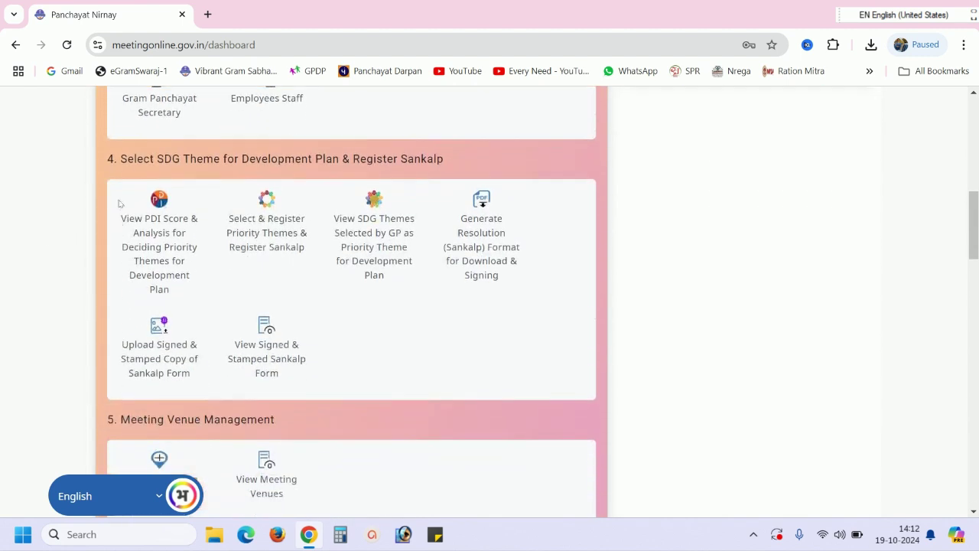
click(388, 223)
scroll(389, 234, up, 2)
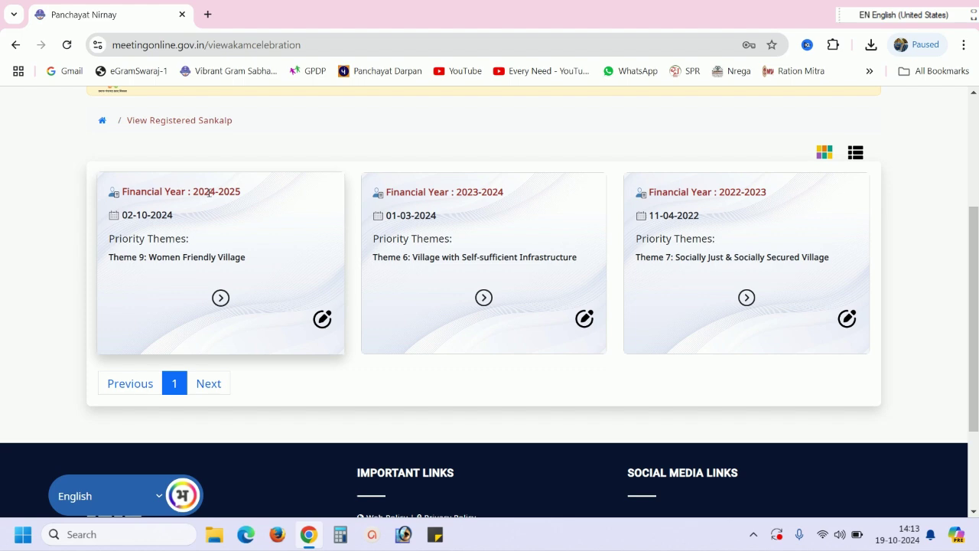
Open the 2024-2025 registered Sankalp for updating and review its meeting date, SDG themes, website and internet connection fields.
click(323, 320)
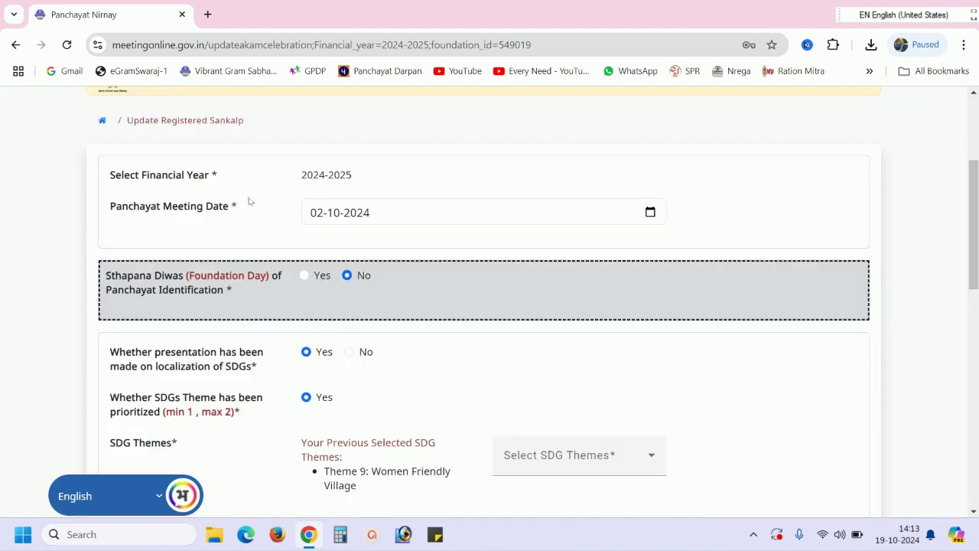
scroll(253, 203, up, 1)
scroll(256, 214, down, 4)
scroll(268, 240, down, 6)
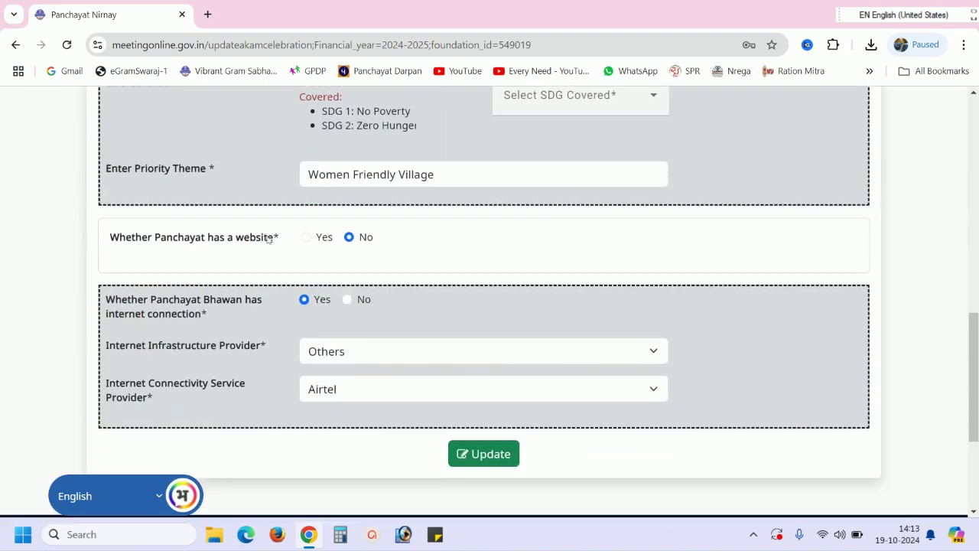
scroll(267, 239, up, 1)
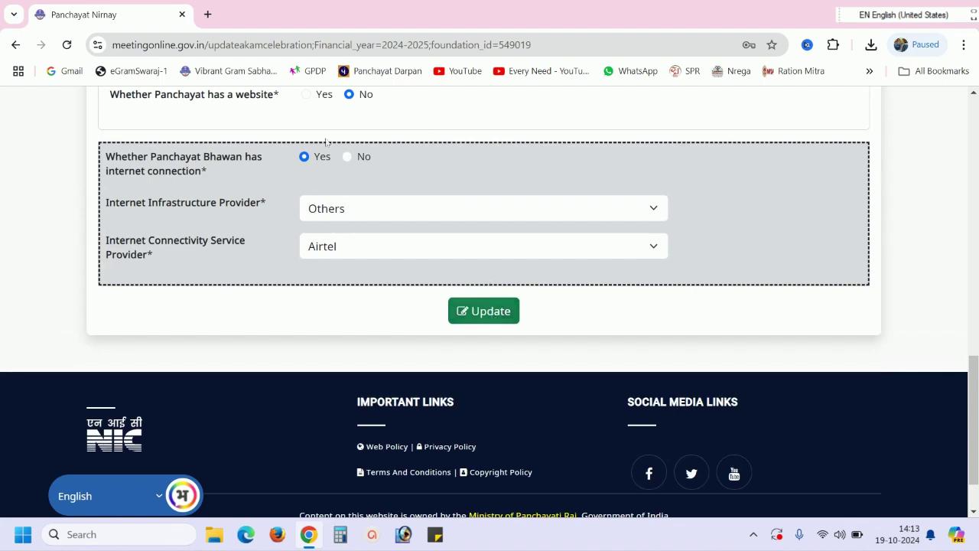
key(Home)
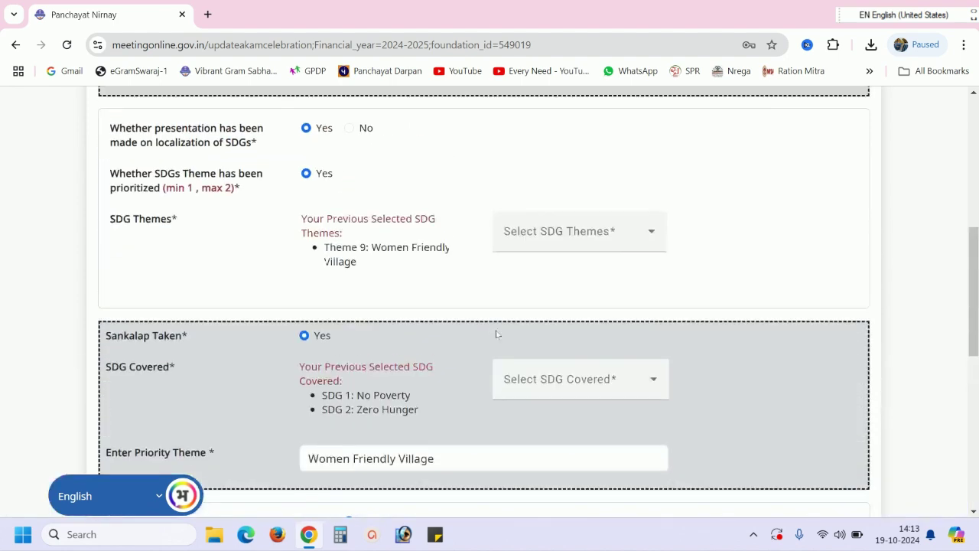
Return to the dashboard and look through its modules, especially the SDG theme and Sankalp registration functions.
click(72, 197)
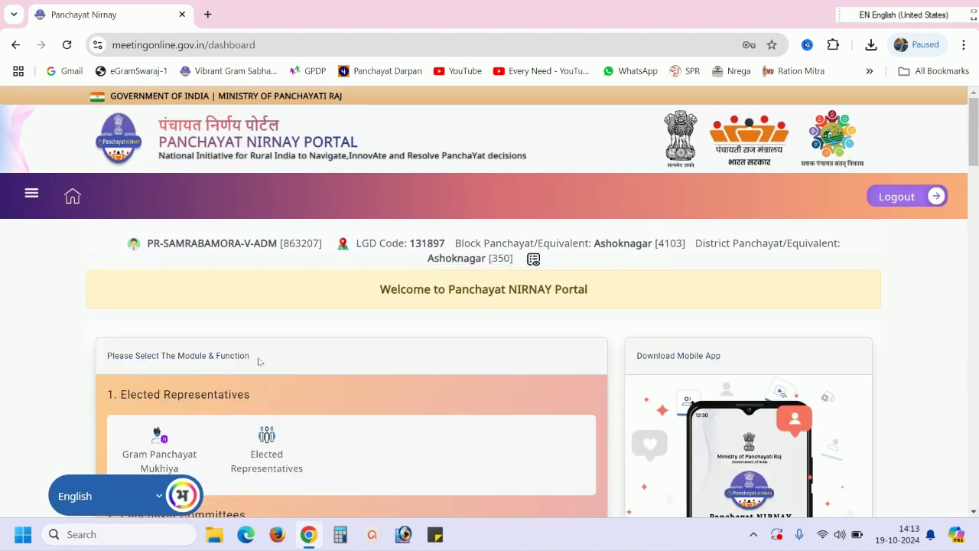
scroll(319, 336, down, 5)
scroll(319, 337, down, 2)
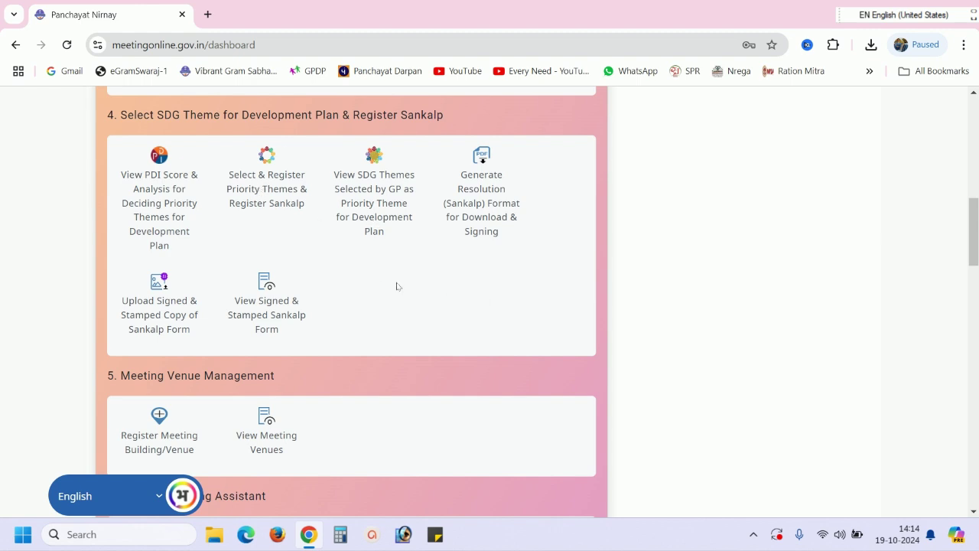
scroll(397, 287, down, 10)
scroll(393, 280, up, 5)
scroll(384, 276, up, 5)
scroll(313, 329, up, 1)
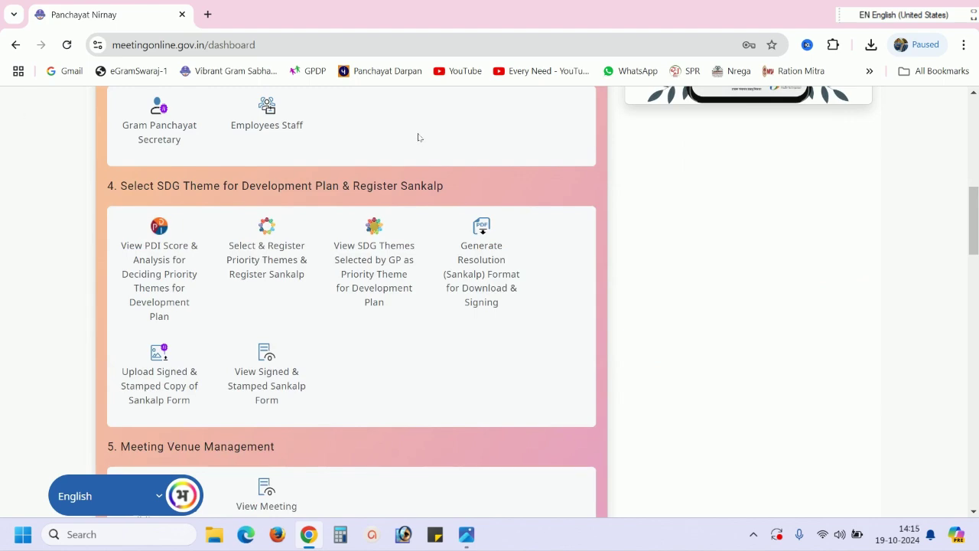
scroll(684, 416, up, 4)
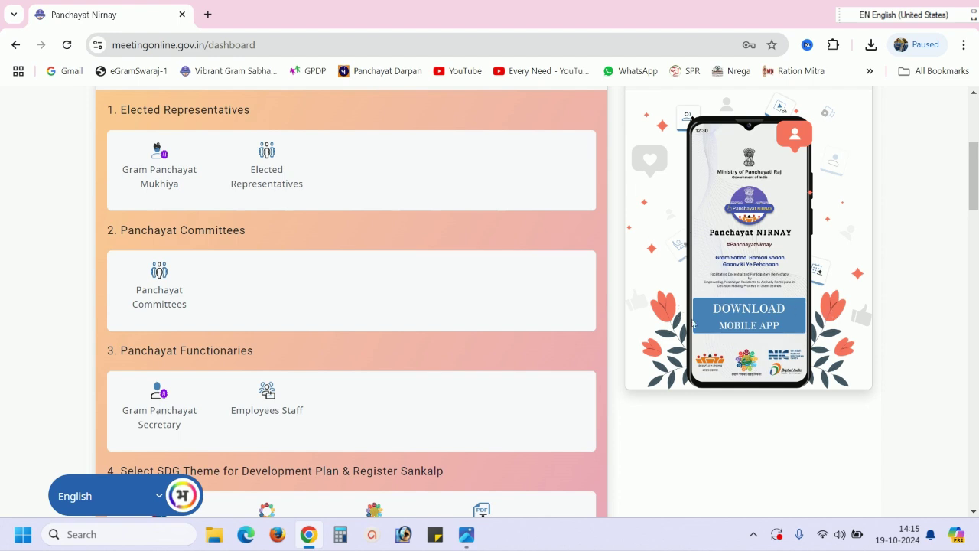
scroll(693, 325, up, 2)
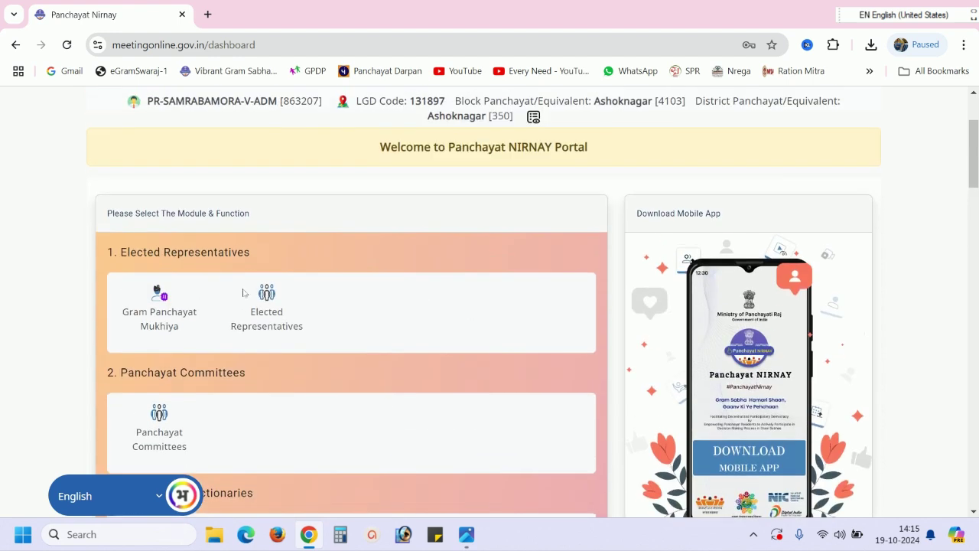
scroll(243, 291, down, 3)
Switch to the Photos app and examine the mobile app screenshot for the officials and Sankalp registration functions.
click(467, 537)
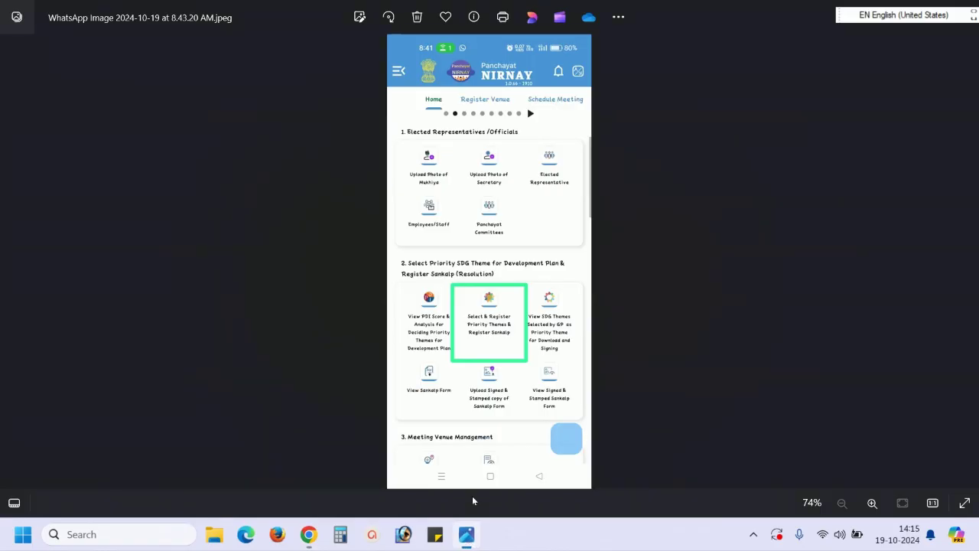
scroll(491, 107, up, 3)
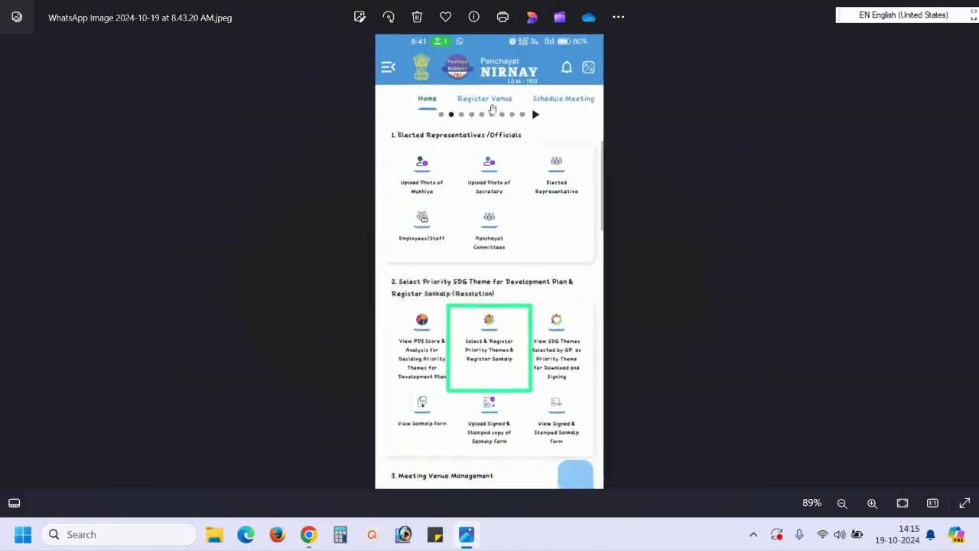
drag(491, 114, 491, 158)
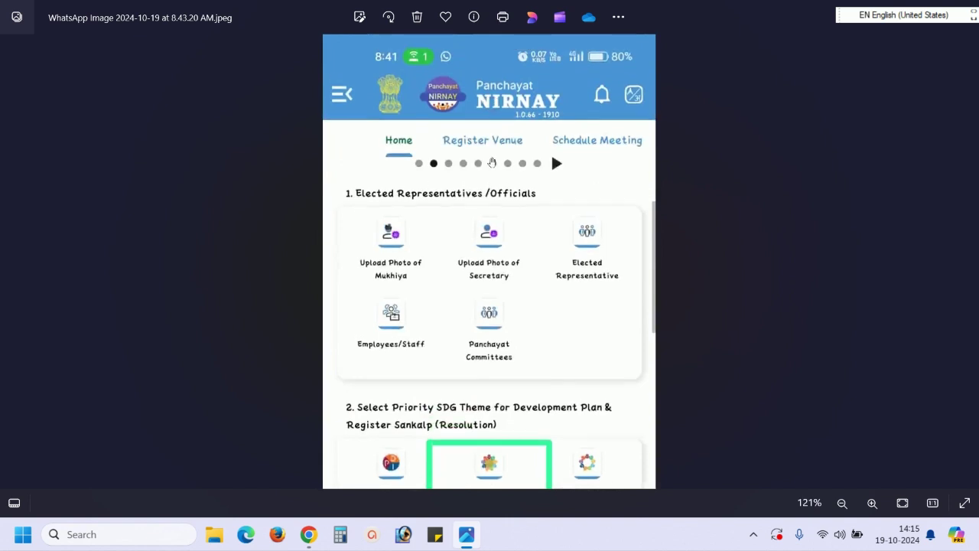
scroll(475, 185, down, 3)
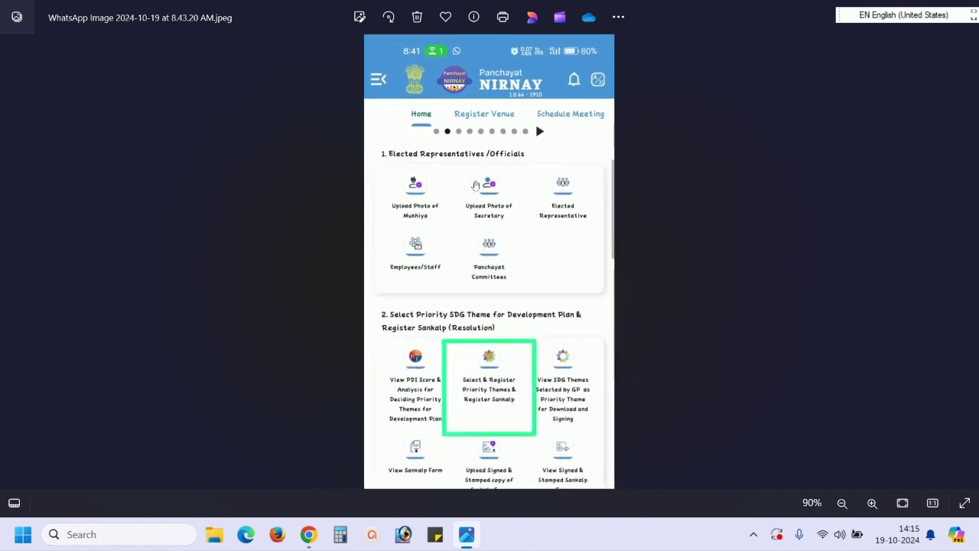
drag(482, 348, 470, 271)
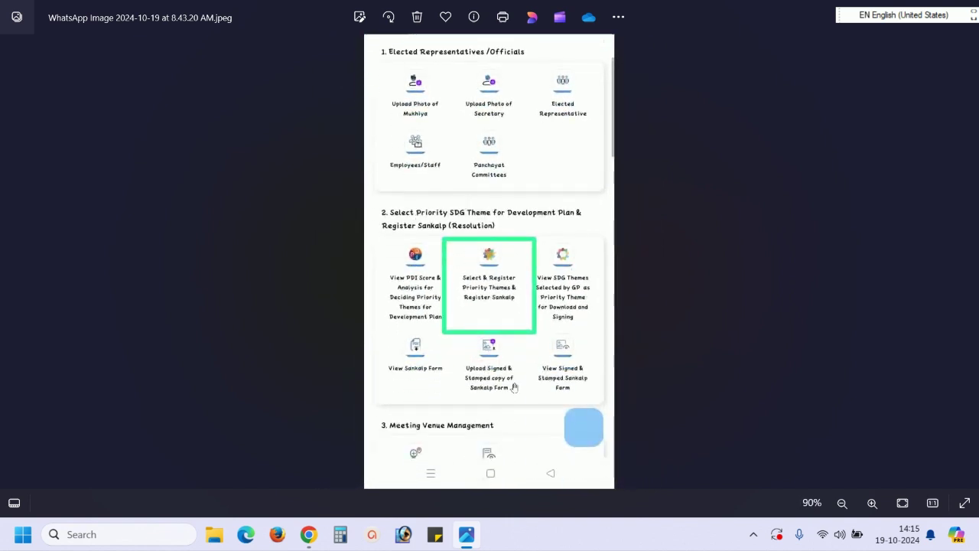
scroll(478, 293, up, 2)
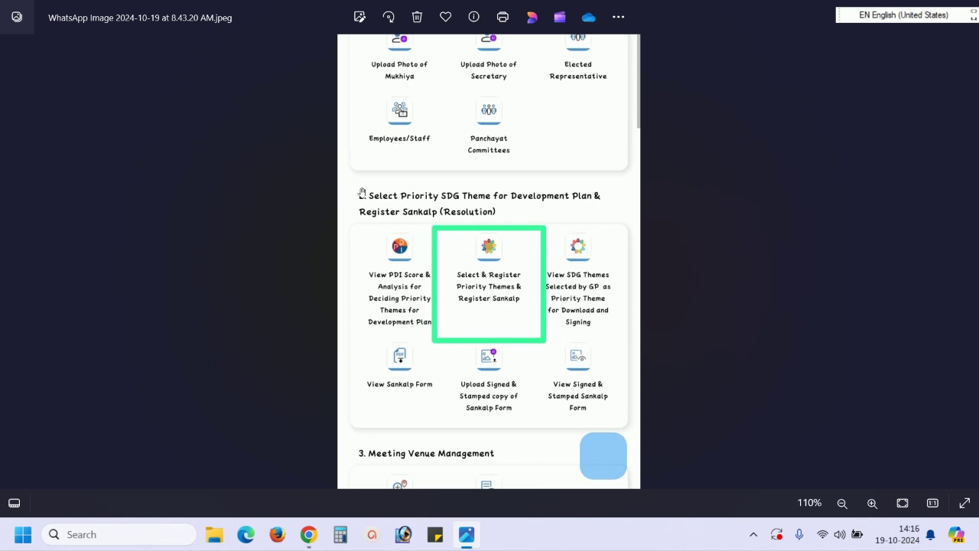
drag(502, 133, 499, 262)
scroll(498, 264, down, 3)
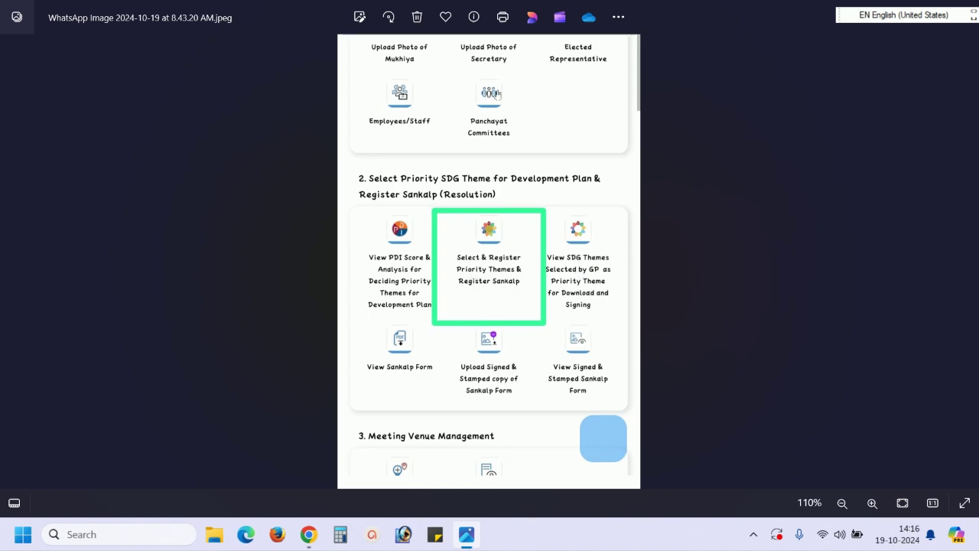
Switch back to Chrome, log out of the portal and close the mobile app promotion on the homepage.
click(320, 528)
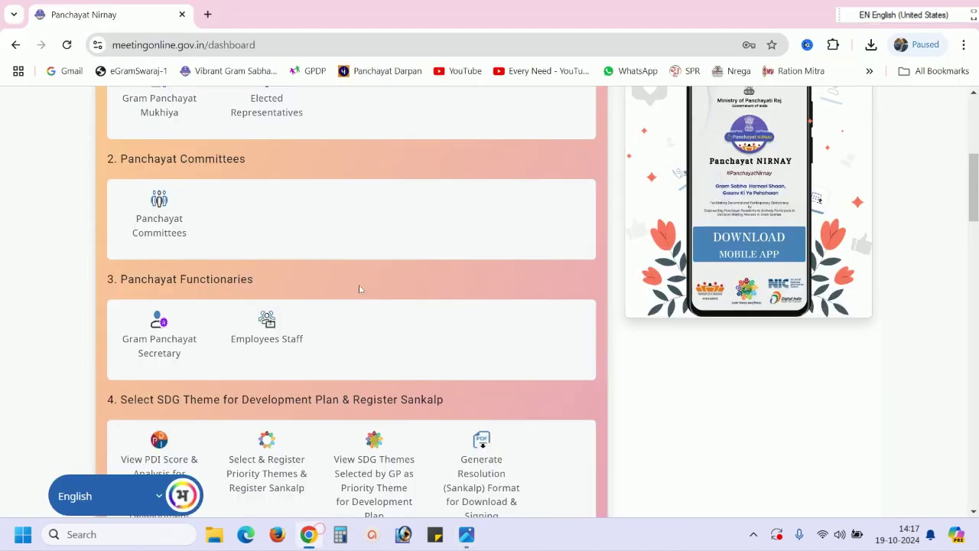
scroll(352, 293, up, 5)
click(915, 196)
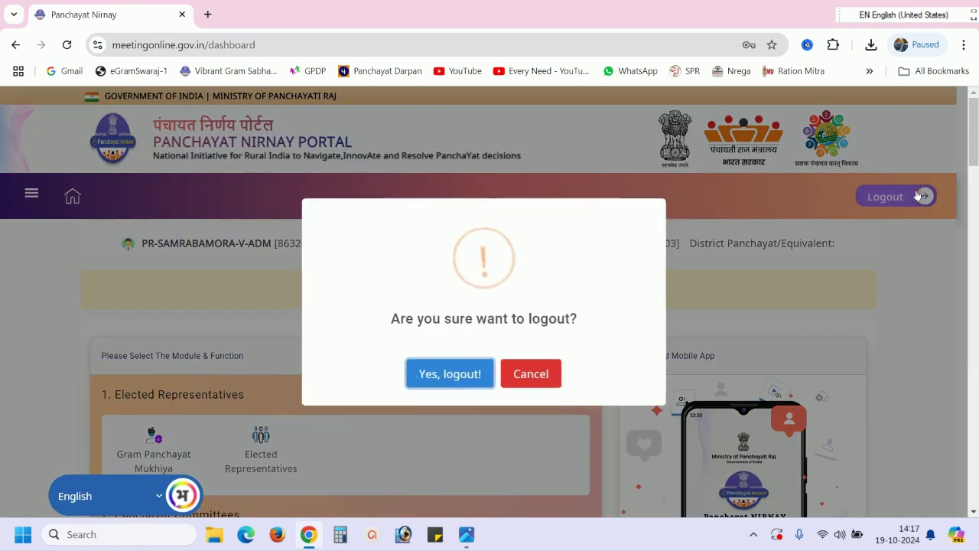
click(453, 372)
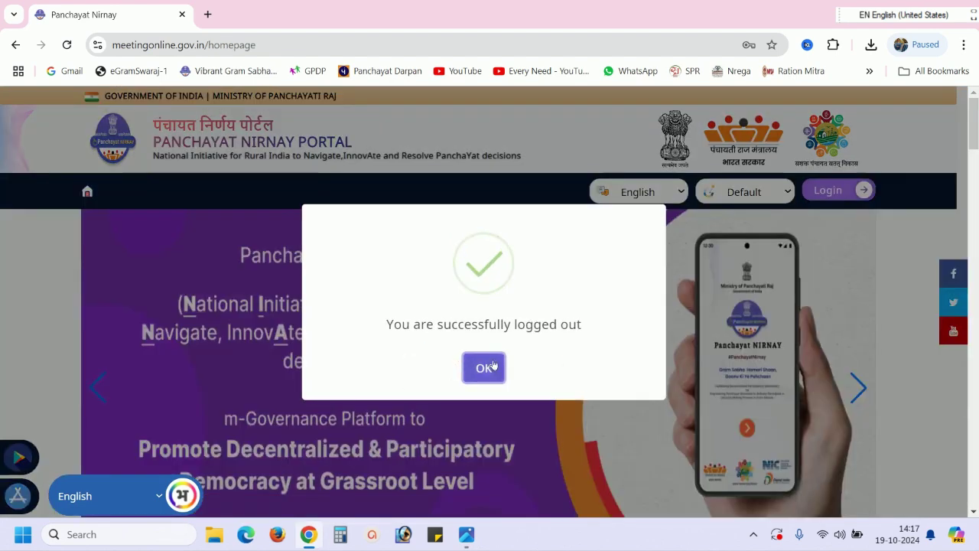
click(483, 366)
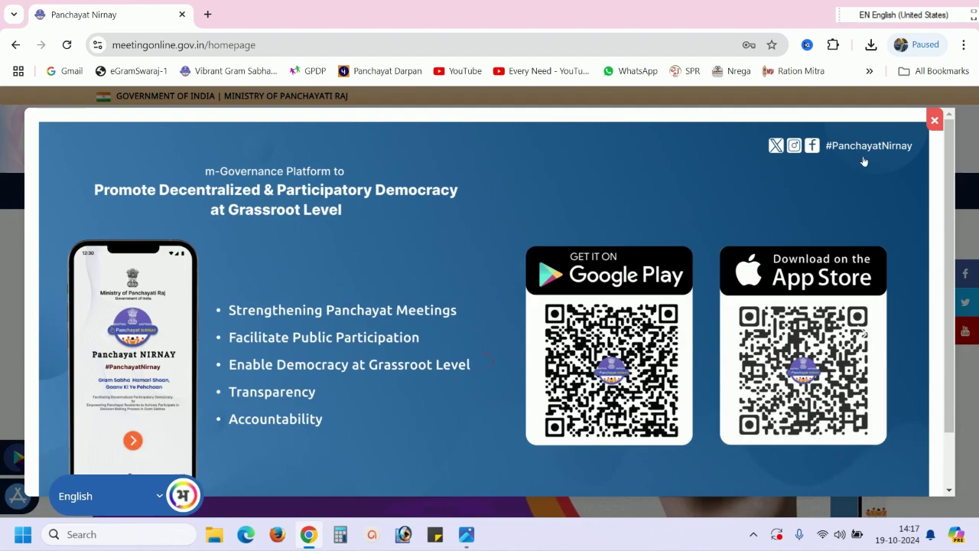
click(935, 120)
Open the district-wise prioritized theme report from Sankalp Prioritized Theme Monitoring in the homepage's progress monitoring section.
scroll(976, 388, down, 15)
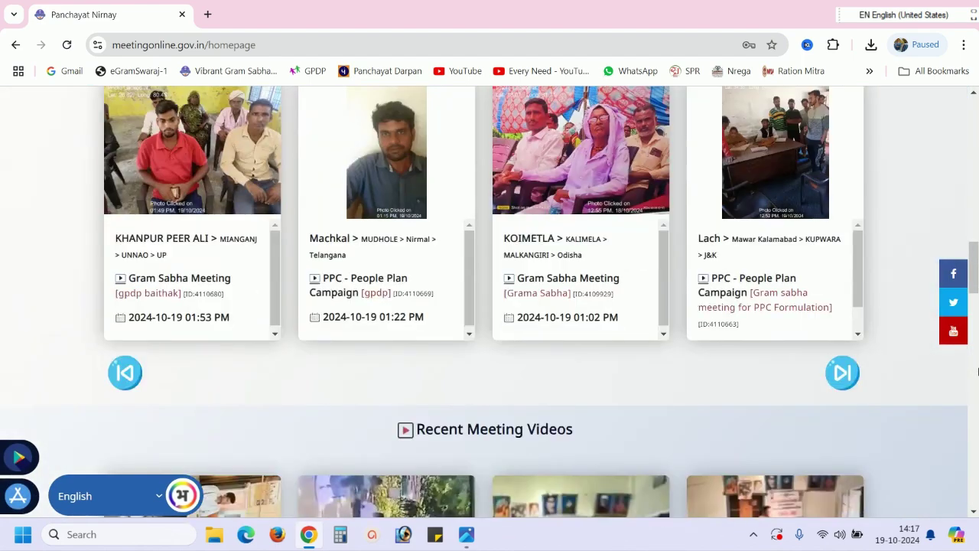
scroll(977, 372, down, 5)
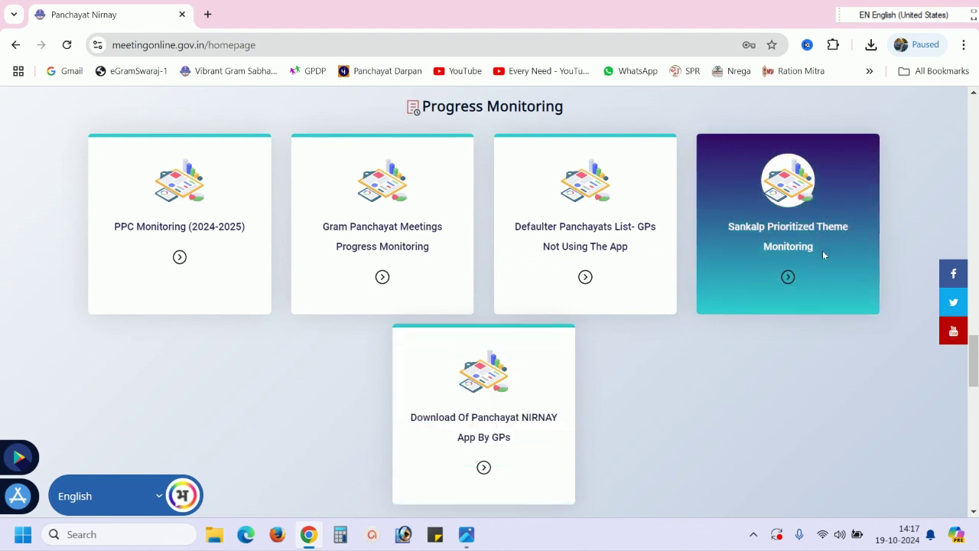
click(787, 277)
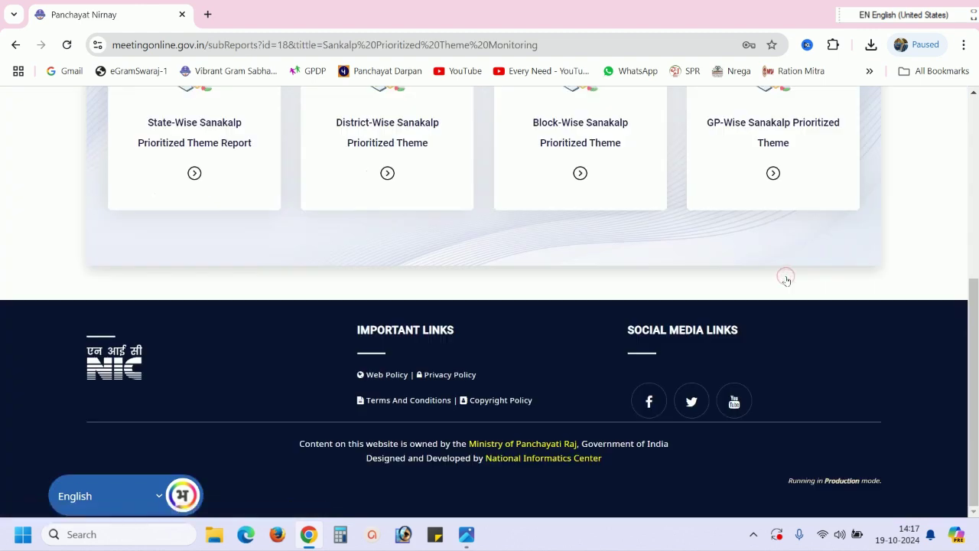
scroll(929, 350, up, 2)
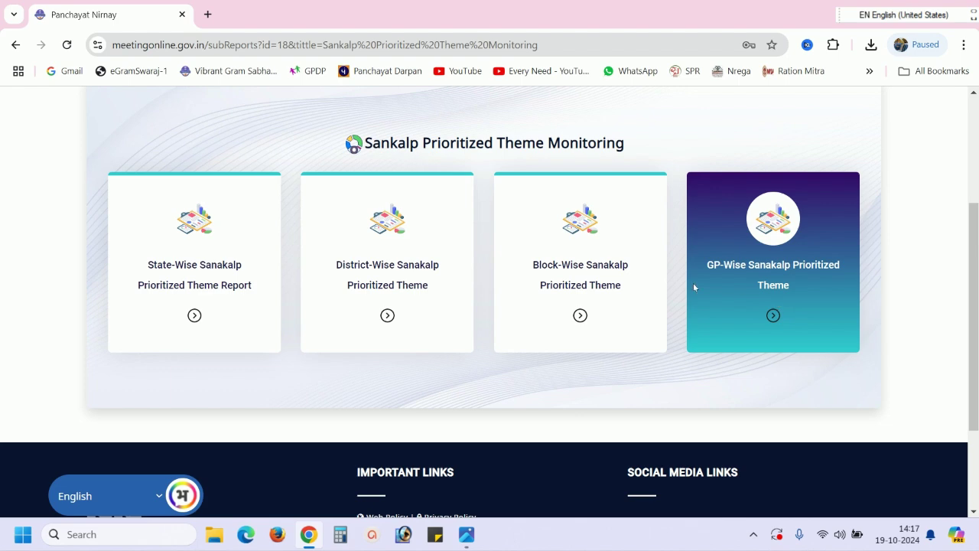
click(387, 317)
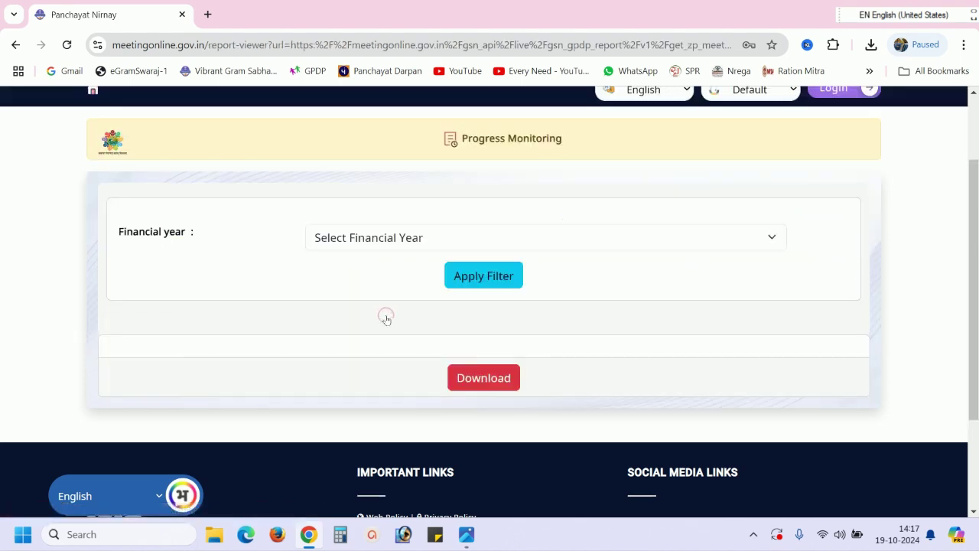
Filter the district-wise Sankalp report by financial year 2024-2025 and state Madhya Pradesh (23), T-3.
click(361, 234)
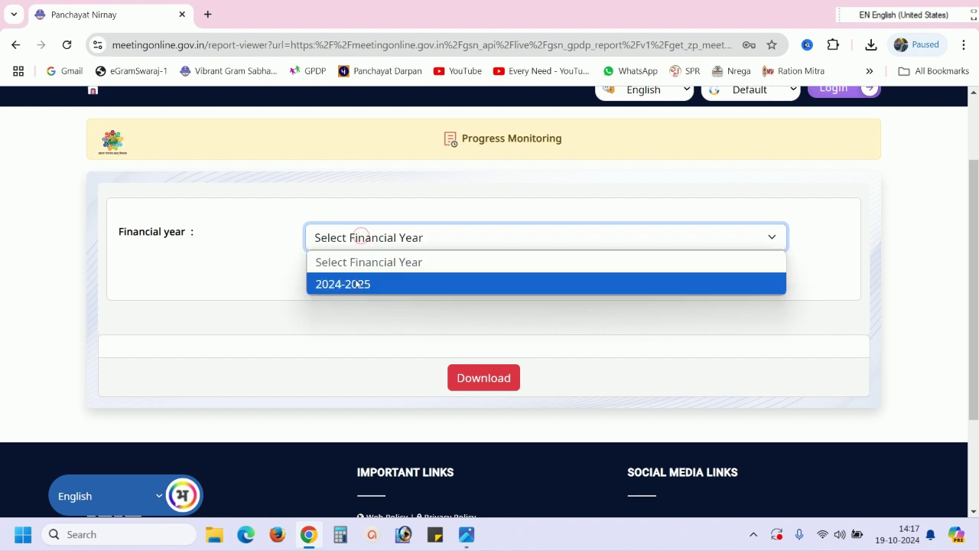
click(357, 282)
click(356, 277)
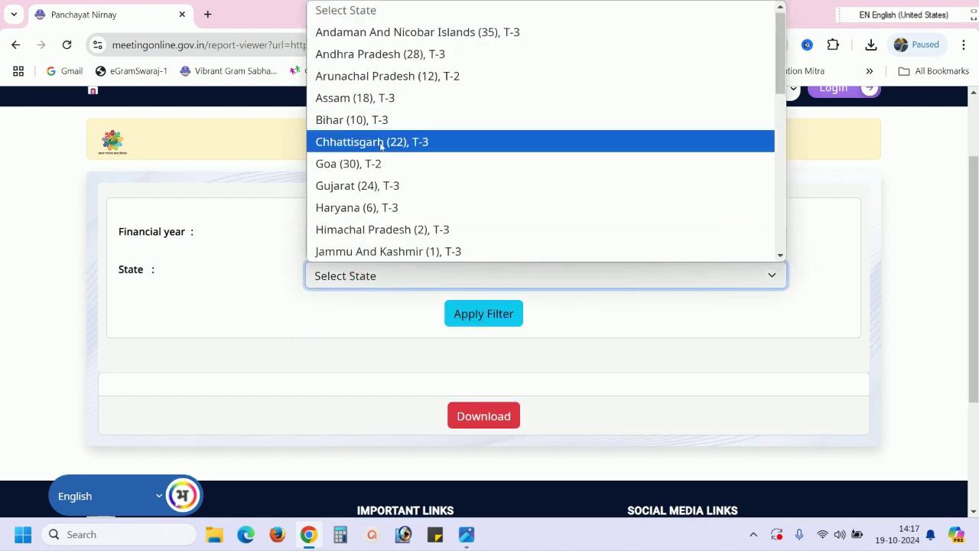
scroll(370, 130, down, 3)
click(367, 100)
click(479, 315)
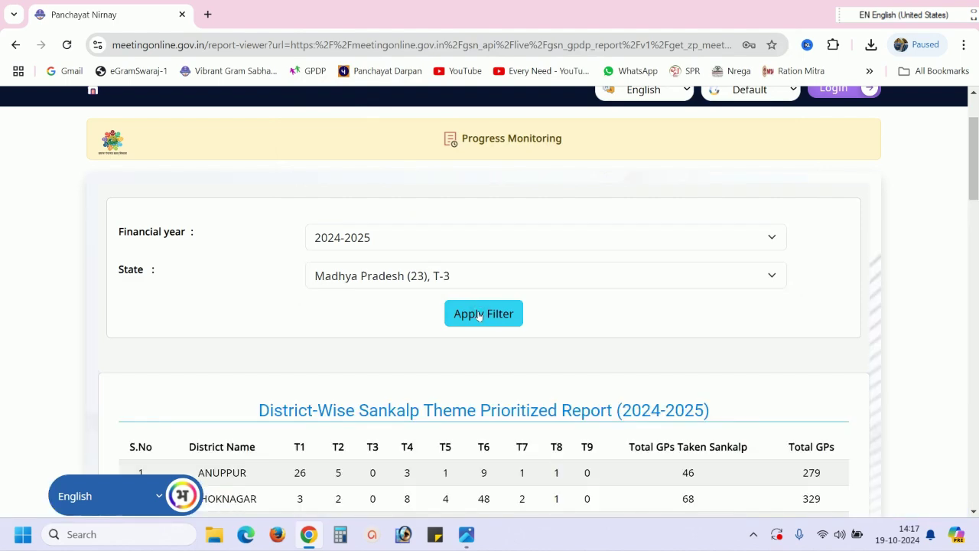
Look through the district-wise Sankalp report for each district's theme counts, GPs that took Sankalp and total GPs.
scroll(145, 256, down, 3)
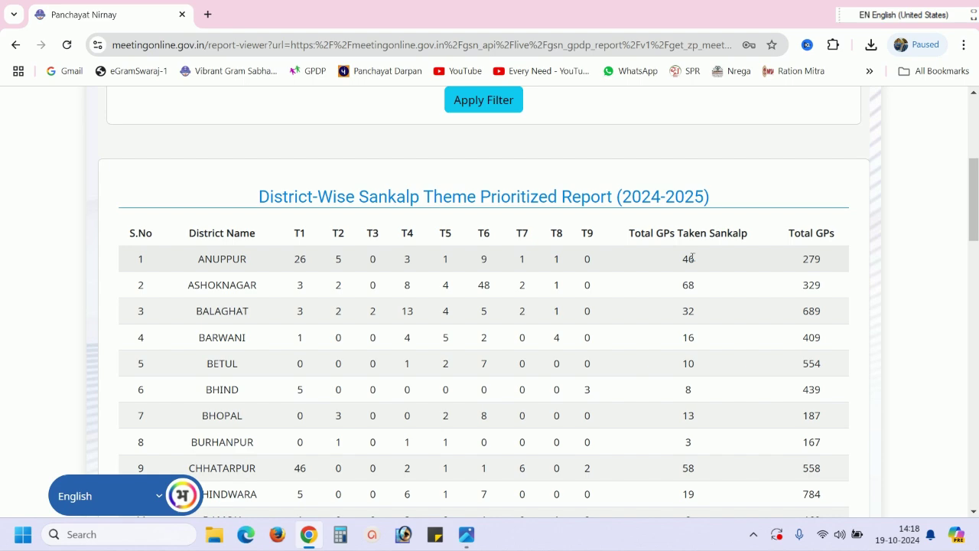
scroll(693, 258, down, 15)
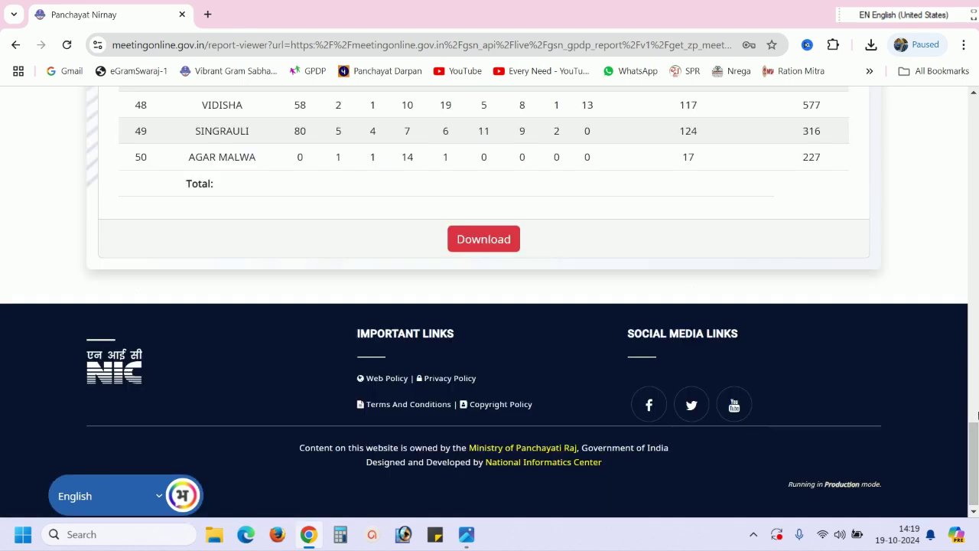
scroll(693, 258, up, 4)
scroll(490, 198, up, 15)
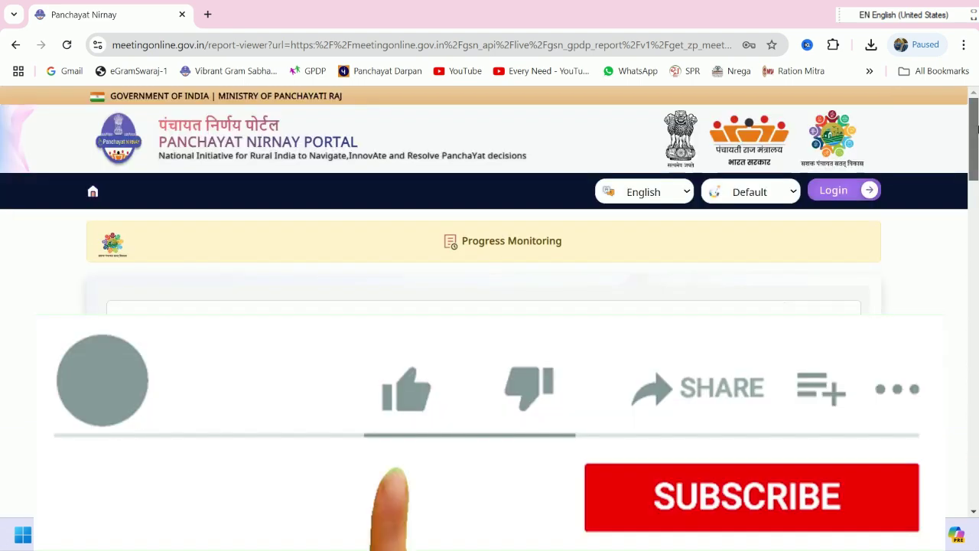